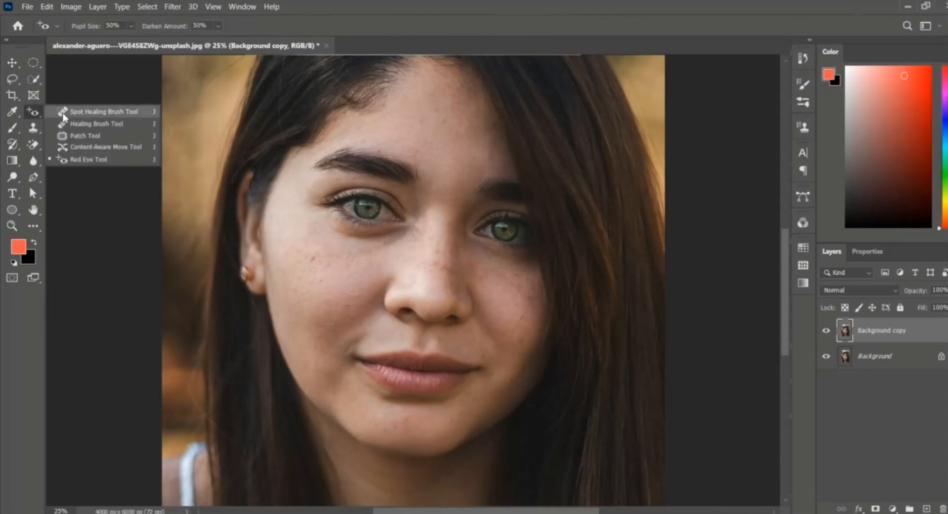
Step: Switch to the Healing Brush Tool, zoom in, and heal blemishes across the forehead and between the eyebrows
{"action": "left_click", "coordinate": [74, 125]}
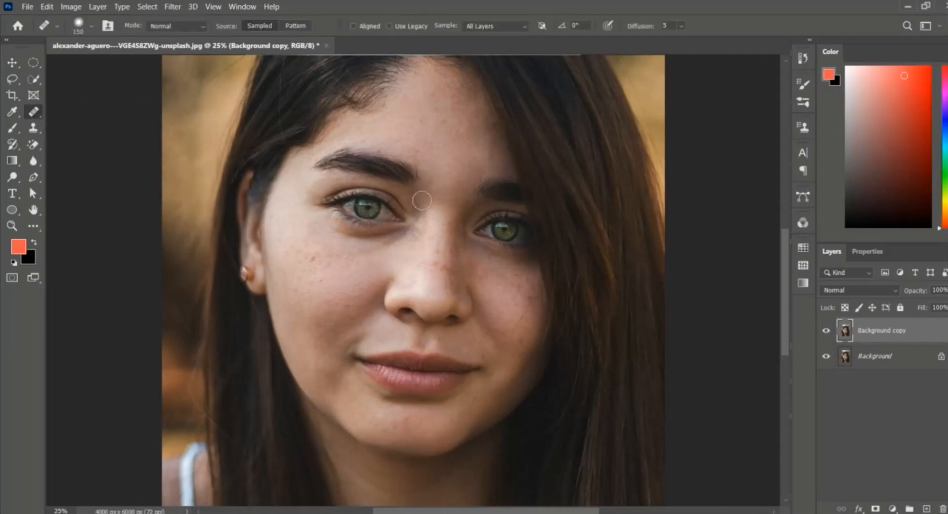
{"action": "scroll", "coordinate": [423, 201], "scroll_direction": "up", "scroll_amount": 2}
{"action": "key", "text": "ctrl+plus"}
{"action": "key", "text": "ctrl+plus"}
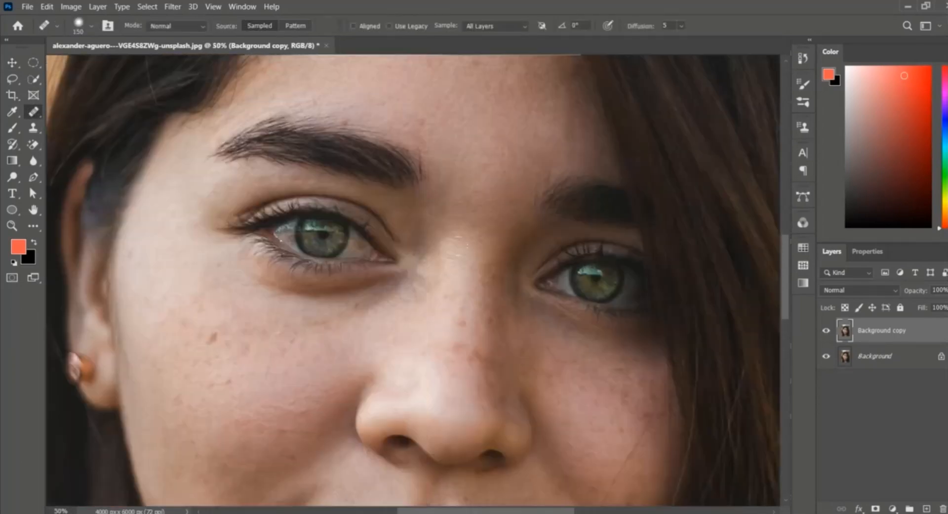
{"action": "scroll", "coordinate": [441, 196], "scroll_direction": "up", "scroll_amount": 2}
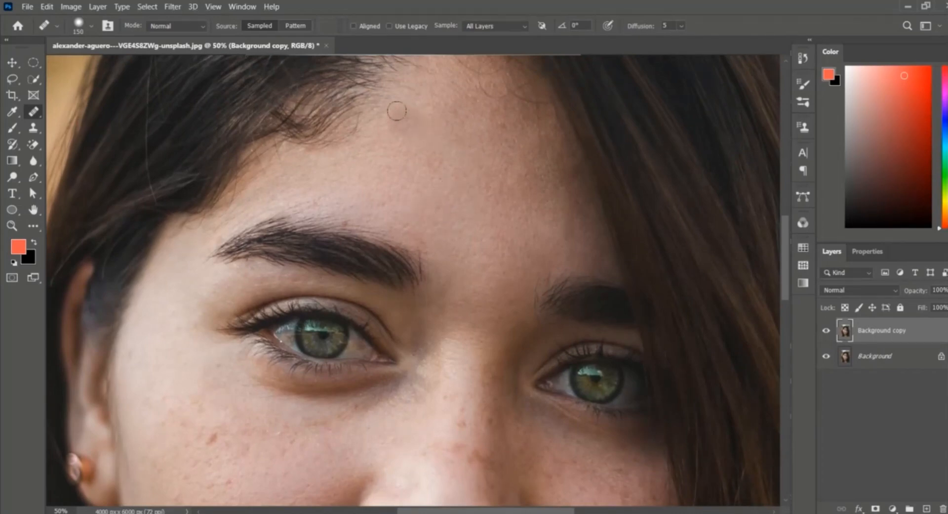
{"action": "left_click", "coordinate": [507, 128]}
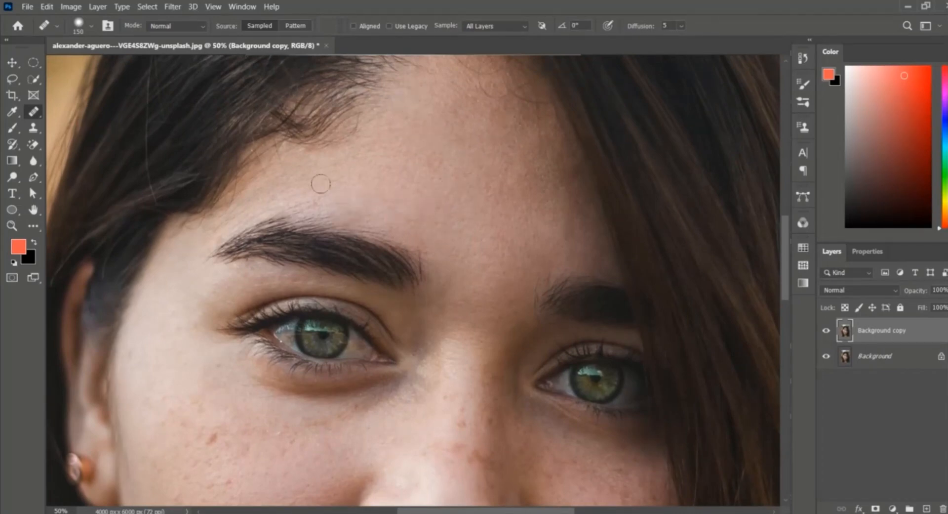
{"action": "left_click", "coordinate": [305, 184]}
{"action": "left_click", "coordinate": [208, 233]}
{"action": "left_click", "coordinate": [550, 181]}
{"action": "left_click", "coordinate": [505, 243]}
{"action": "left_click", "coordinate": [517, 318]}
{"action": "left_click", "coordinate": [479, 304]}
{"action": "left_click", "coordinate": [543, 228]}
{"action": "left_click", "coordinate": [563, 236]}
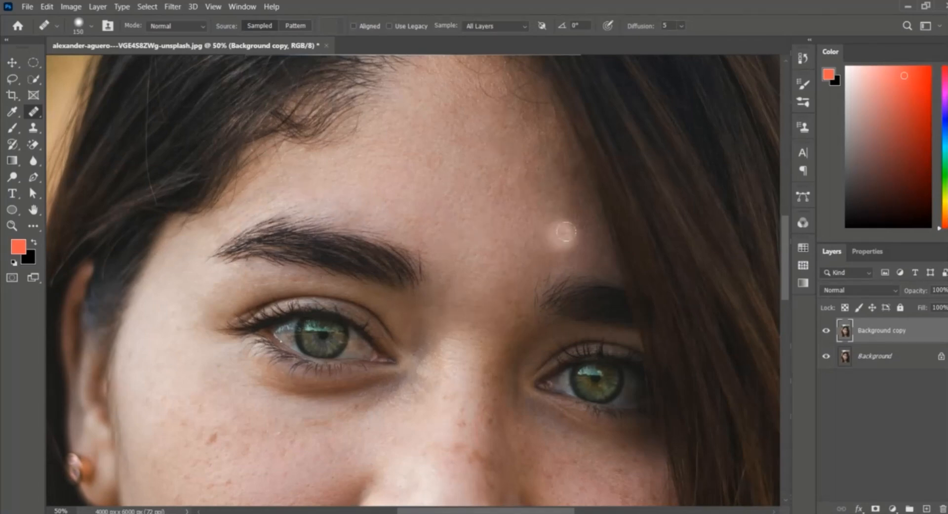
{"action": "left_click", "coordinate": [498, 328]}
Step: Heal the small spots under the eye and along the bridge of the nose
{"action": "scroll", "coordinate": [395, 247], "scroll_direction": "down", "scroll_amount": 4}
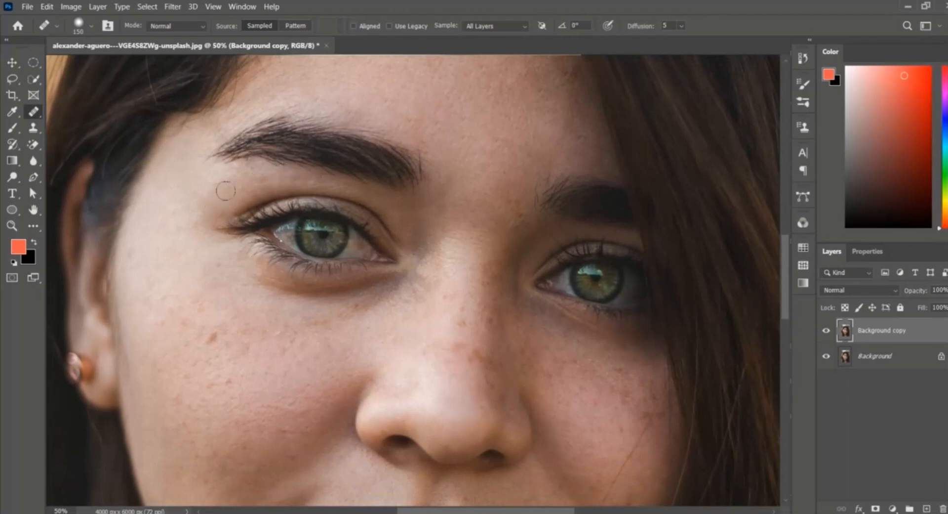
{"action": "left_click", "coordinate": [217, 269]}
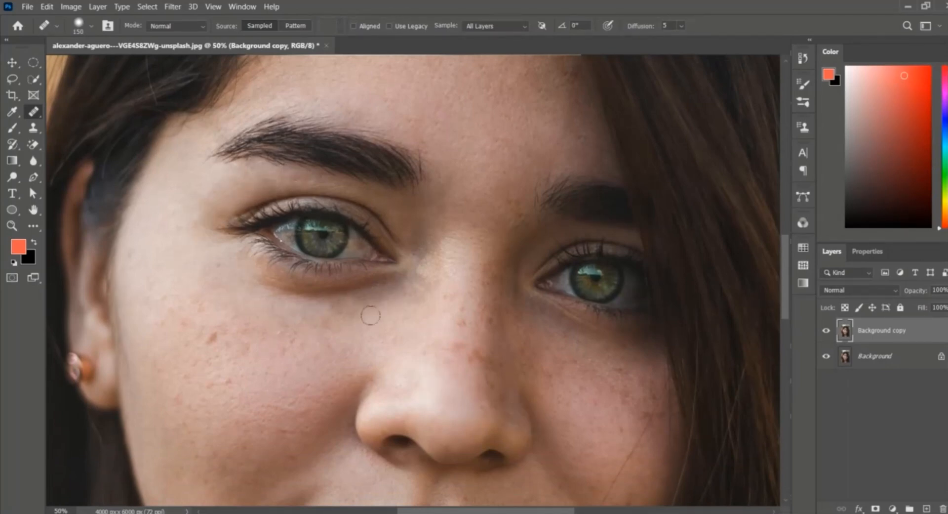
{"action": "left_click", "coordinate": [450, 311]}
{"action": "scroll", "coordinate": [428, 232], "scroll_direction": "down", "scroll_amount": 2}
{"action": "left_click", "coordinate": [438, 239]}
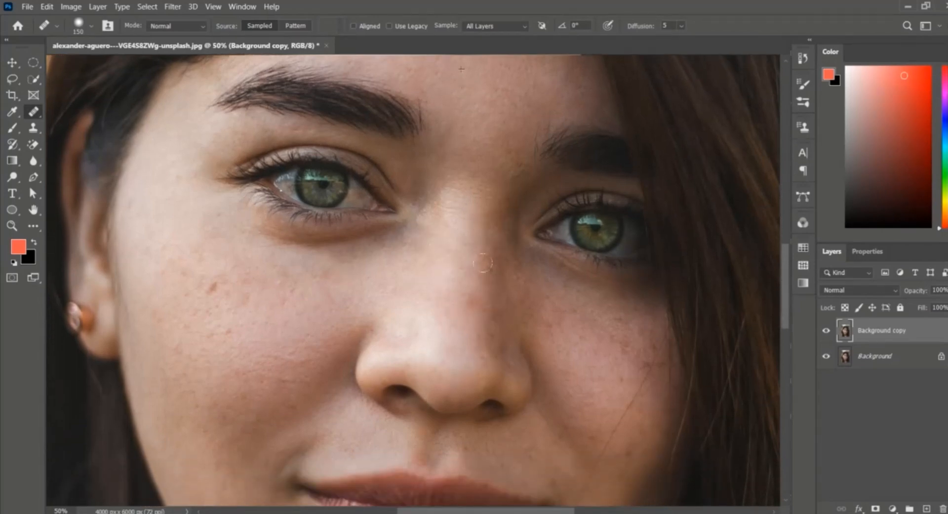
{"action": "left_click", "coordinate": [496, 316]}
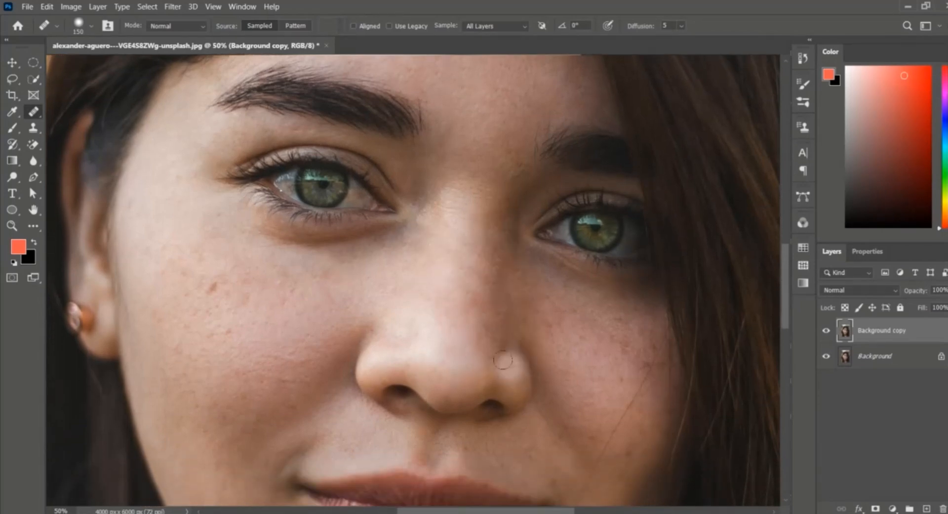
Step: Zoom out and heal the blemishes on the cheek beside the hair on the face's shaded side
{"action": "key", "text": "ctrl+minus"}
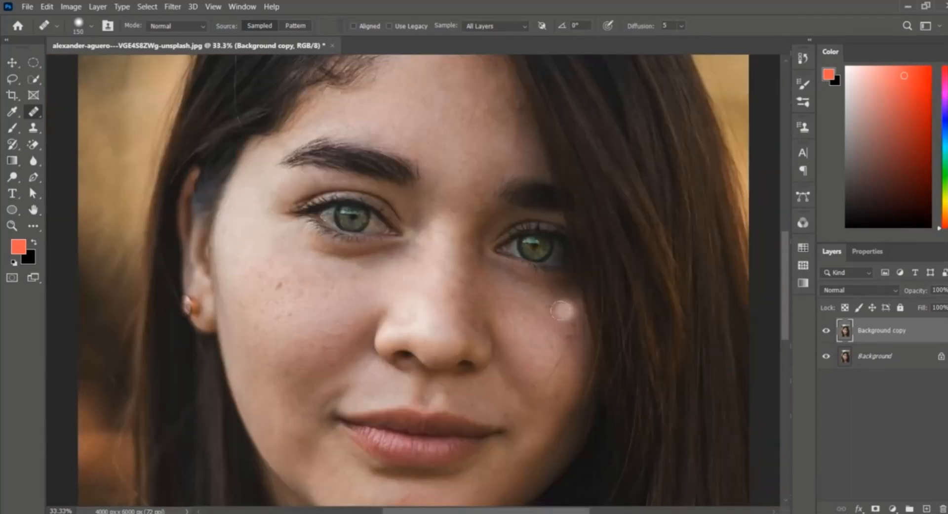
{"action": "left_click", "coordinate": [563, 311]}
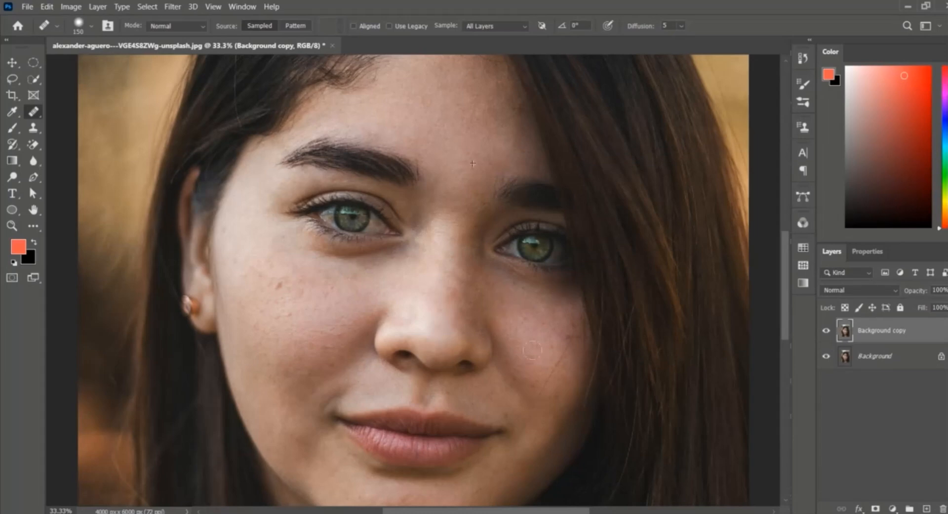
{"action": "left_click", "coordinate": [563, 354]}
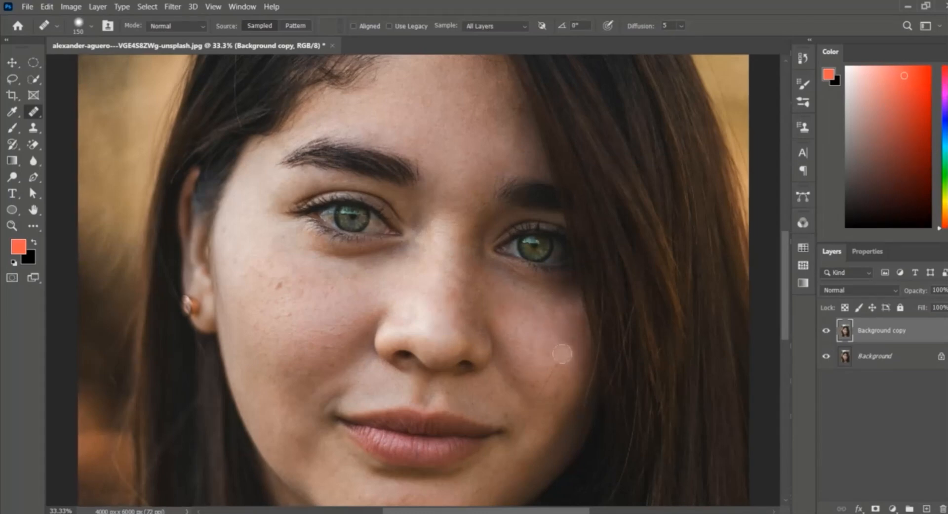
{"action": "left_click", "coordinate": [552, 394]}
{"action": "left_click", "coordinate": [548, 324], "text": "alt"}
{"action": "left_click", "coordinate": [558, 403]}
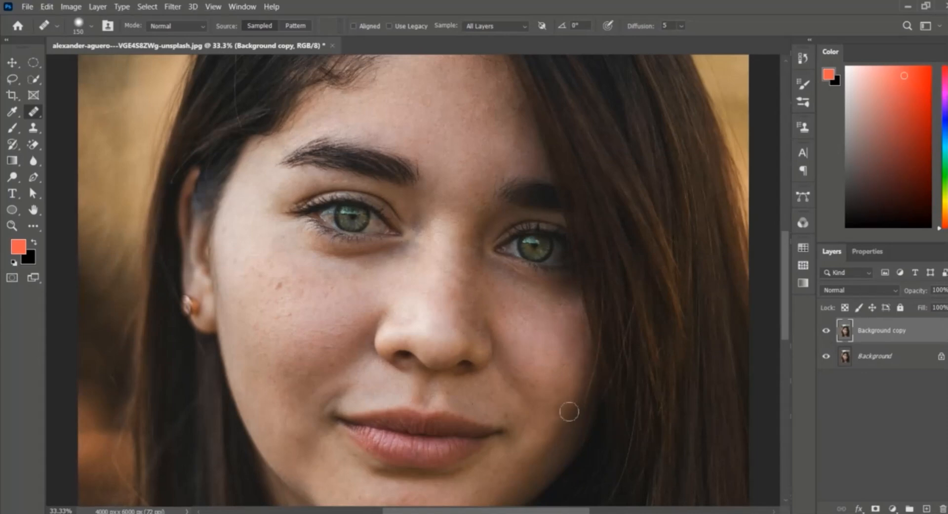
{"action": "left_click", "coordinate": [522, 428]}
{"action": "left_click", "coordinate": [552, 421]}
Step: Heal the spots along the jawline and on the chin
{"action": "scroll", "coordinate": [511, 404], "scroll_direction": "down", "scroll_amount": 3}
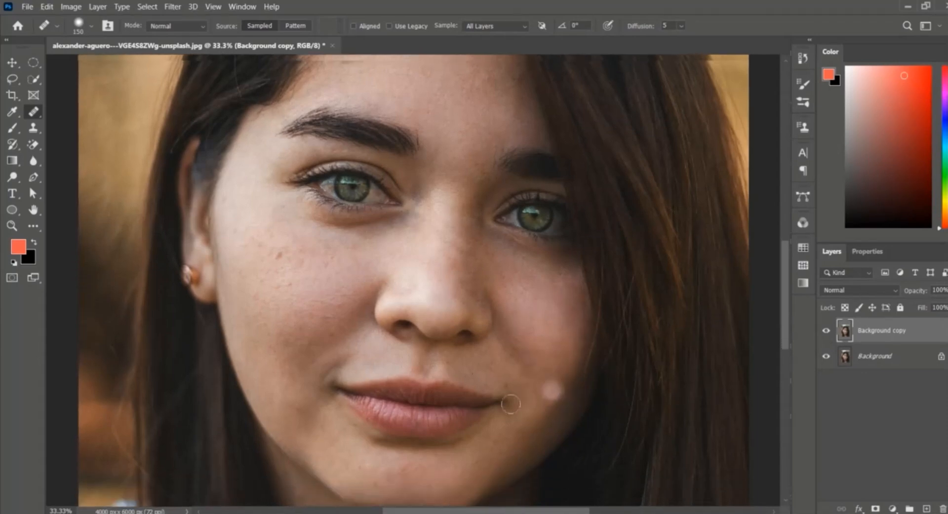
{"action": "scroll", "coordinate": [511, 405], "scroll_direction": "down", "scroll_amount": 1}
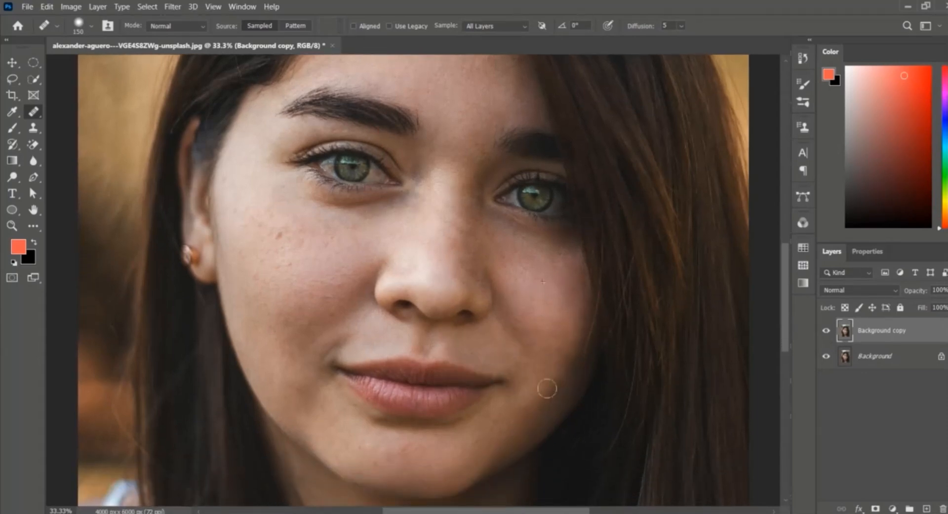
{"action": "left_click", "coordinate": [530, 438]}
{"action": "scroll", "coordinate": [526, 425], "scroll_direction": "down", "scroll_amount": 3}
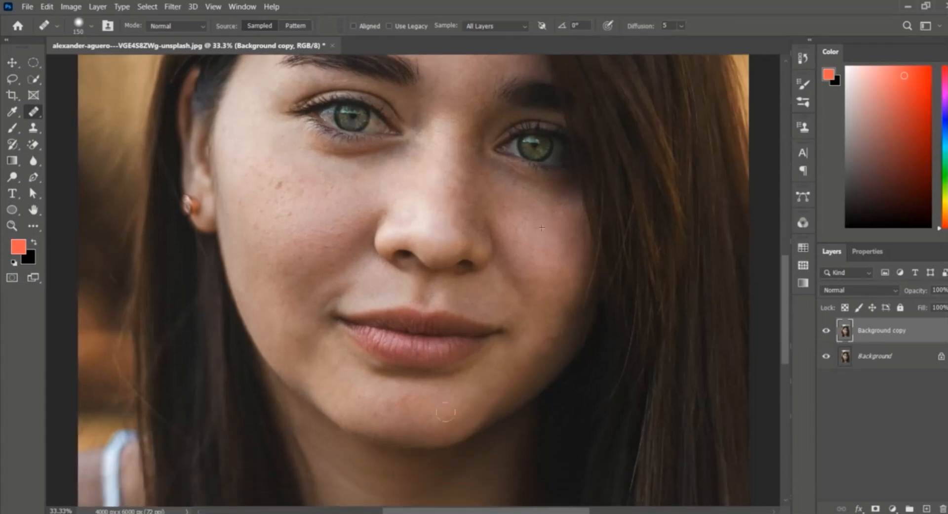
{"action": "left_click", "coordinate": [364, 433]}
Step: Heal the freckles and blemishes across the cheek under the eye on the face's lit side
{"action": "left_click", "coordinate": [308, 291]}
{"action": "left_click", "coordinate": [300, 356]}
{"action": "left_click", "coordinate": [268, 347]}
{"action": "left_click", "coordinate": [314, 371]}
{"action": "left_click", "coordinate": [272, 346]}
{"action": "left_click", "coordinate": [312, 368]}
{"action": "left_click", "coordinate": [293, 289]}
{"action": "left_click", "coordinate": [279, 186]}
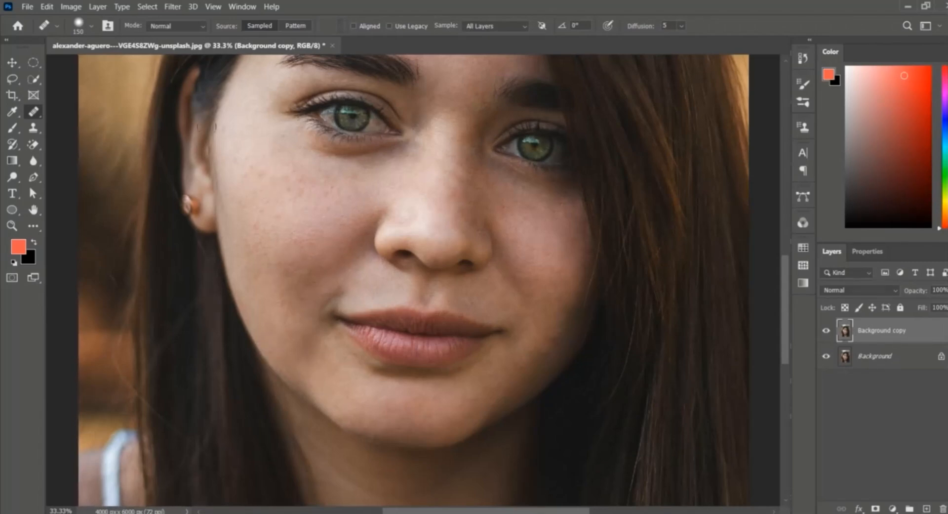
{"action": "left_click", "coordinate": [285, 138]}
{"action": "left_click", "coordinate": [237, 185]}
{"action": "left_click", "coordinate": [296, 197]}
{"action": "left_click", "coordinate": [353, 190]}
{"action": "left_click", "coordinate": [262, 226]}
{"action": "left_click", "coordinate": [258, 211]}
{"action": "left_click", "coordinate": [271, 196]}
{"action": "left_click", "coordinate": [289, 204]}
{"action": "left_click", "coordinate": [262, 267]}
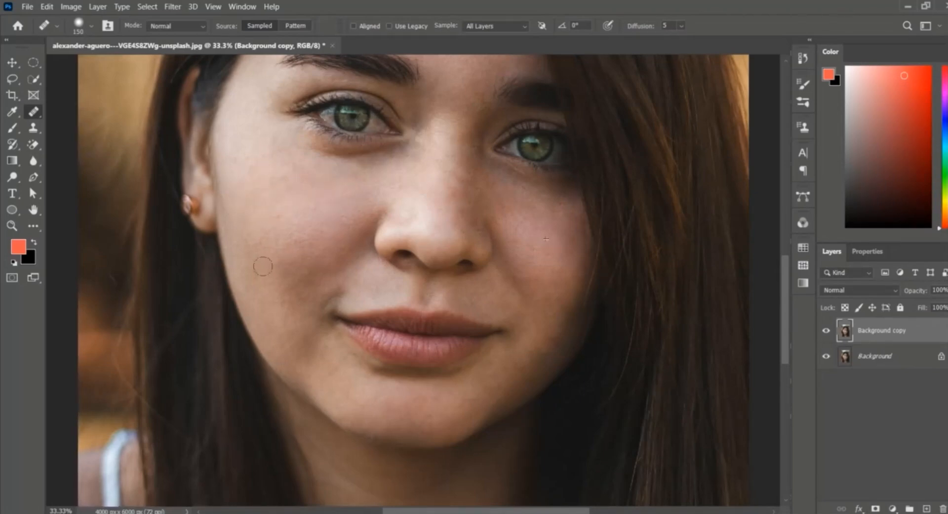
Step: Heal the remaining spots on the lower cheek near the mouth and beside the nose
{"action": "left_click", "coordinate": [299, 248]}
{"action": "left_click", "coordinate": [309, 280]}
{"action": "left_click", "coordinate": [397, 285]}
{"action": "left_click", "coordinate": [419, 359]}
{"action": "left_click", "coordinate": [299, 288]}
{"action": "left_click", "coordinate": [303, 294]}
{"action": "left_click", "coordinate": [347, 217]}
{"action": "scroll", "coordinate": [324, 213], "scroll_direction": "up", "scroll_amount": 3}
{"action": "left_click", "coordinate": [324, 214]}
Step: Zoom out and toggle the Background copy layer's visibility to compare before and after healing
{"action": "key", "text": "ctrl+minus"}
{"action": "scroll", "coordinate": [346, 252], "scroll_direction": "up", "scroll_amount": 1}
{"action": "left_click", "coordinate": [827, 331]}
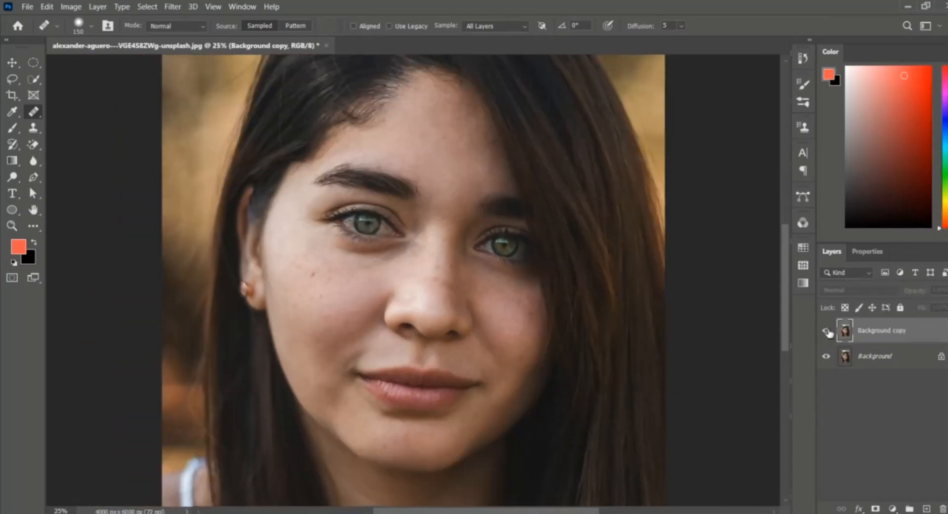
{"action": "left_click", "coordinate": [827, 331]}
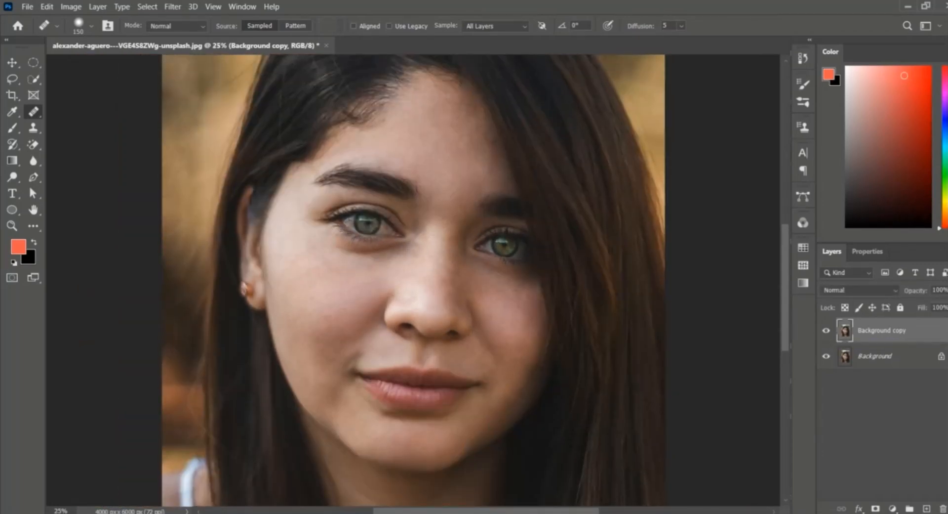
Step: Duplicate the healed layer and rename the copy soft sikn
{"action": "scroll", "coordinate": [535, 301], "scroll_direction": "down", "scroll_amount": 2}
{"action": "scroll", "coordinate": [535, 301], "scroll_direction": "up", "scroll_amount": 1}
{"action": "left_click_drag", "start_coordinate": [900, 335], "coordinate": [927, 508]}
{"action": "double_click", "coordinate": [894, 331]}
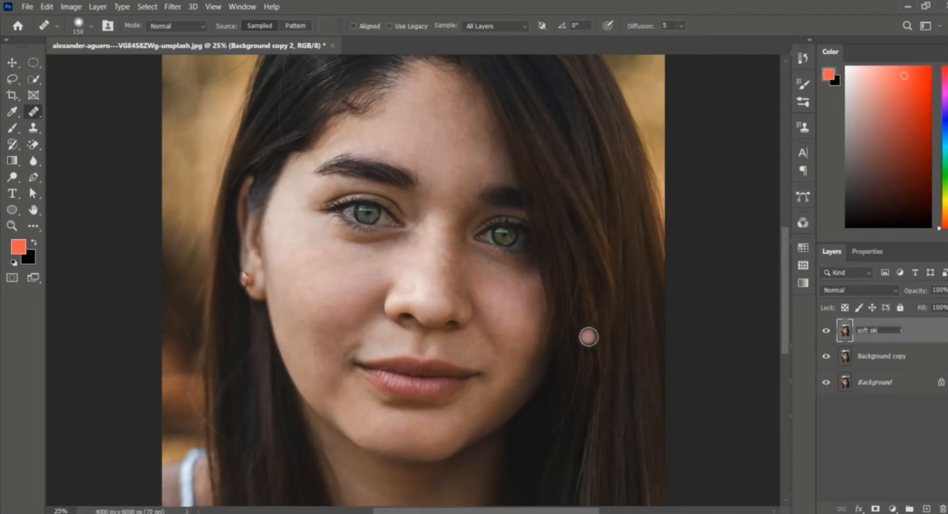
{"action": "key", "text": "Return"}
Step: Convert the soft sikn layer to a smart object and set its blend mode to Vivid Light
{"action": "right_click", "coordinate": [879, 332]}
{"action": "left_click", "coordinate": [879, 313]}
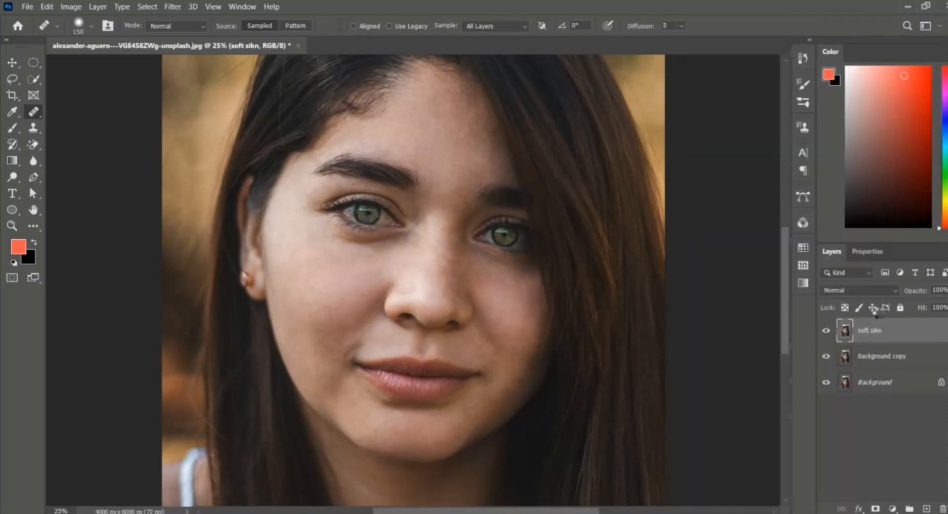
{"action": "left_click", "coordinate": [859, 290]}
{"action": "left_click", "coordinate": [835, 381]}
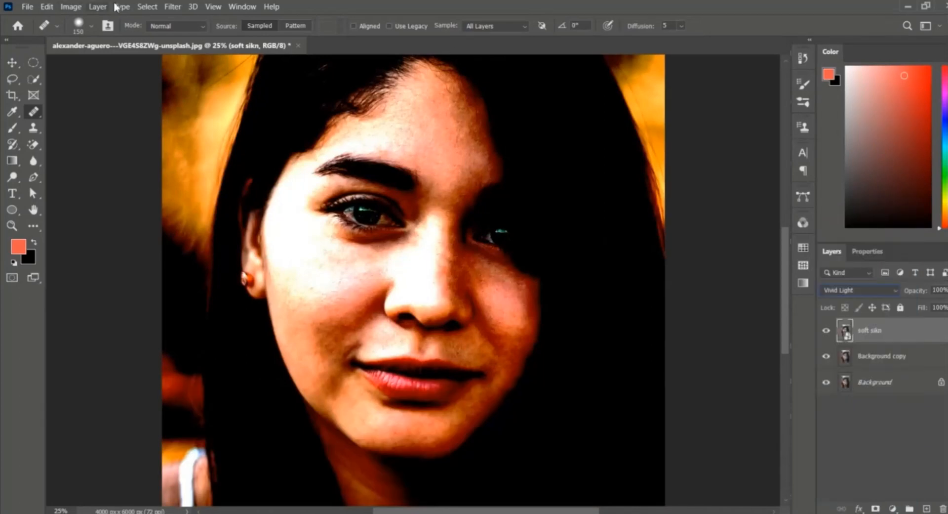
Step: Invert the soft sikn layer
{"action": "left_click", "coordinate": [71, 6]}
{"action": "mouse_move", "coordinate": [89, 36]}
{"action": "left_click", "coordinate": [229, 170]}
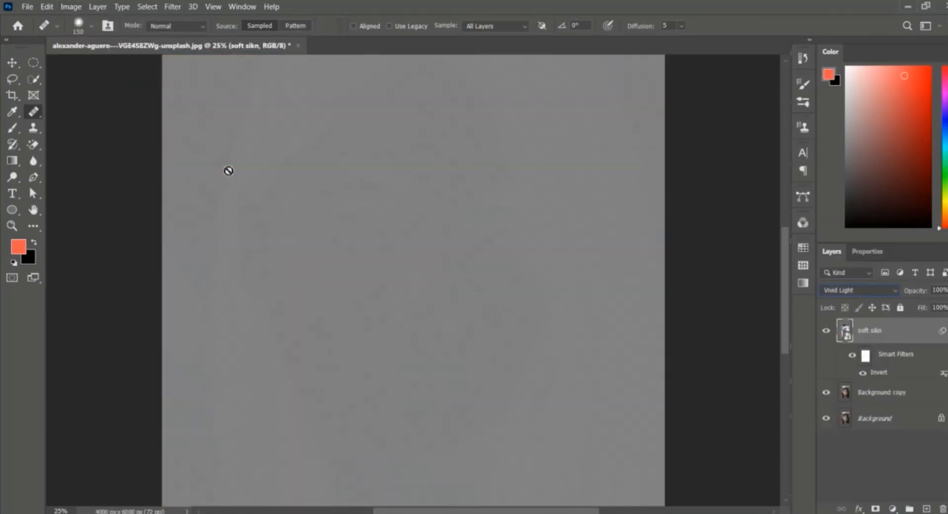
Step: Apply a High Pass filter to the soft sikn layer with a radius of 7.6 pixels
{"action": "left_click", "coordinate": [172, 7]}
{"action": "mouse_move", "coordinate": [198, 232]}
{"action": "left_click", "coordinate": [361, 254]}
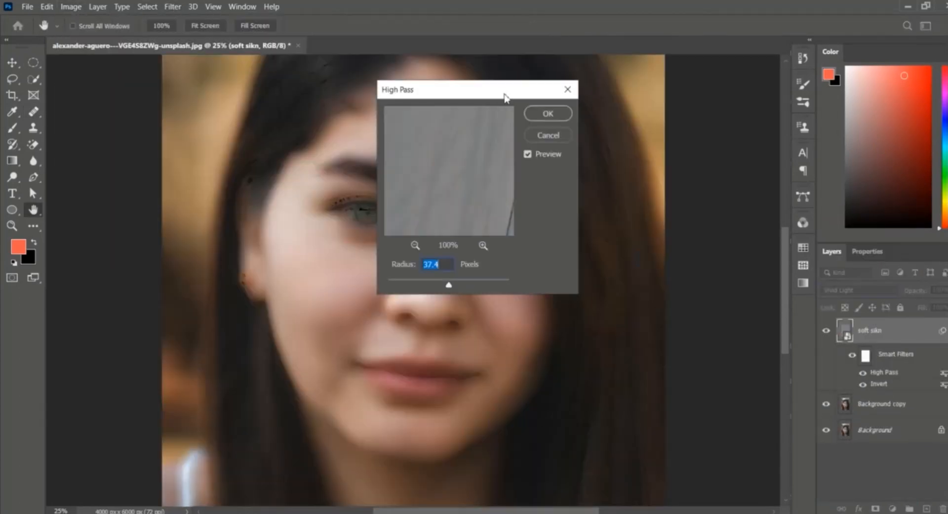
{"action": "left_click_drag", "start_coordinate": [508, 96], "coordinate": [753, 99]}
{"action": "mouse_move", "coordinate": [701, 286]}
{"action": "left_mouse_down"}
{"action": "mouse_move", "coordinate": [673, 290]}
{"action": "mouse_move", "coordinate": [683, 289]}
{"action": "left_mouse_up"}
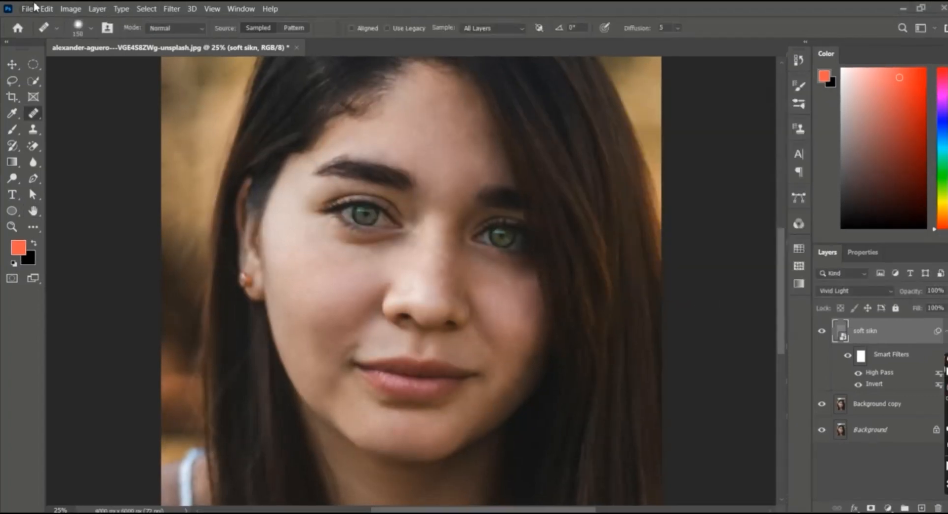
Step: Apply a Gaussian Blur with a radius of 4.3 pixels to the soft sikn layer
{"action": "left_click", "coordinate": [172, 9]}
{"action": "mouse_move", "coordinate": [200, 138]}
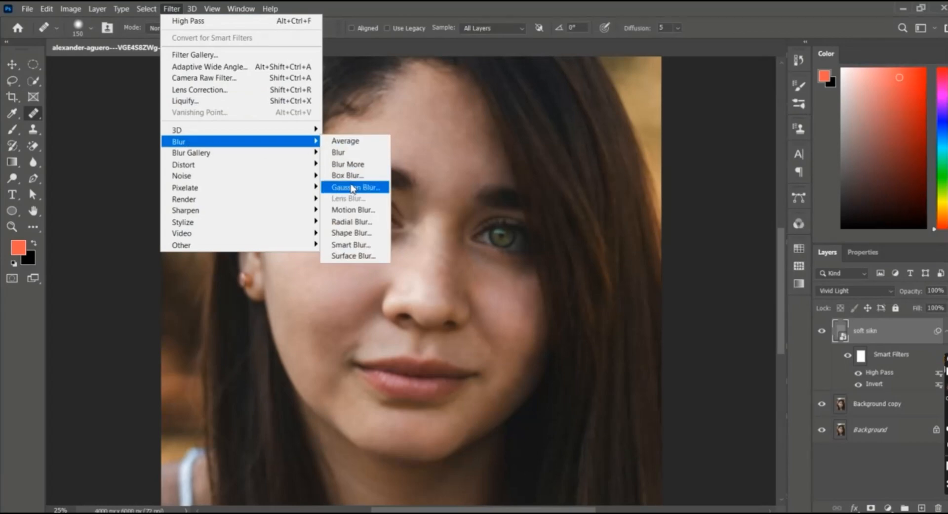
{"action": "left_click", "coordinate": [358, 186]}
{"action": "left_click_drag", "start_coordinate": [666, 124], "coordinate": [675, 124]}
{"action": "mouse_move", "coordinate": [637, 316]}
{"action": "left_mouse_down"}
{"action": "mouse_move", "coordinate": [673, 314]}
{"action": "mouse_move", "coordinate": [631, 313]}
{"action": "left_mouse_up"}
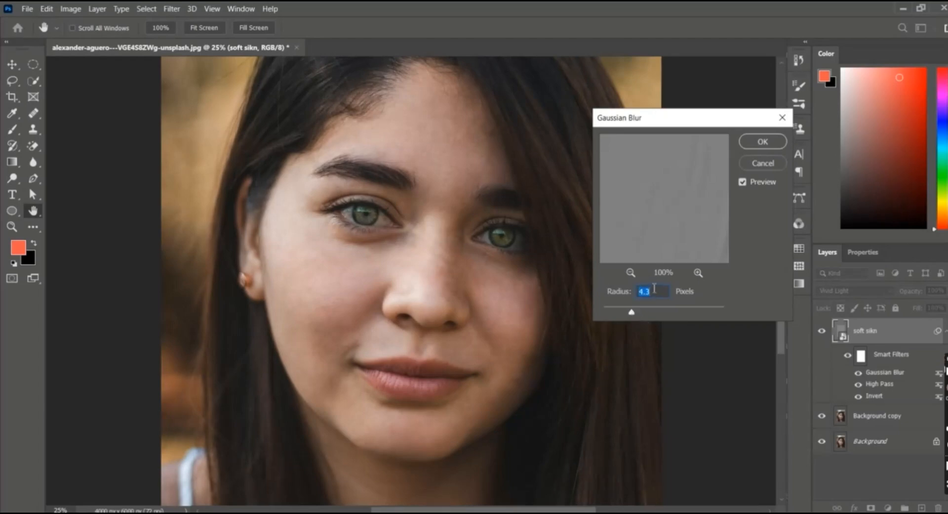
{"action": "left_click", "coordinate": [775, 145]}
Step: Add a black layer mask to the soft sikn layer and pick a soft round Brush with 0% hardness
{"action": "key", "text": "j"}
{"action": "left_click", "coordinate": [871, 508]}
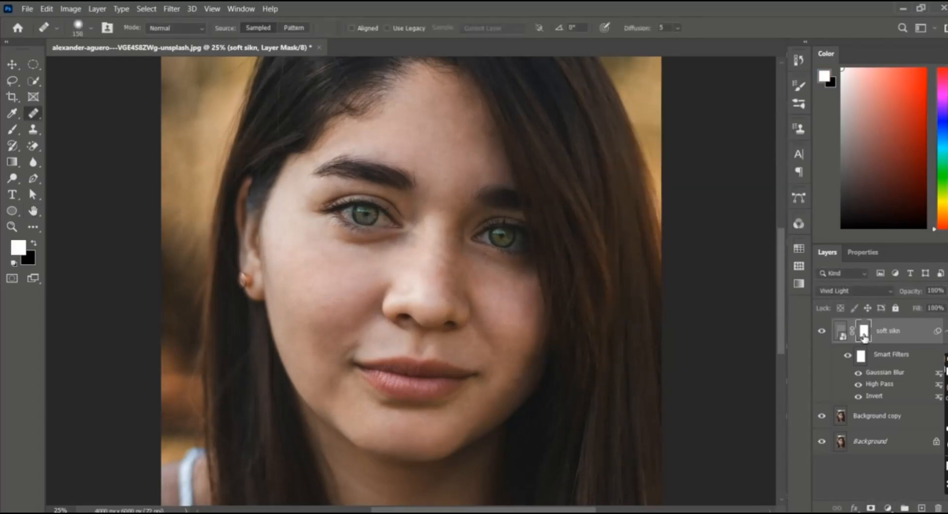
{"action": "right_click", "coordinate": [13, 130]}
{"action": "left_click", "coordinate": [59, 130]}
{"action": "left_click", "coordinate": [90, 28]}
{"action": "left_click_drag", "start_coordinate": [103, 68], "coordinate": [106, 69]}
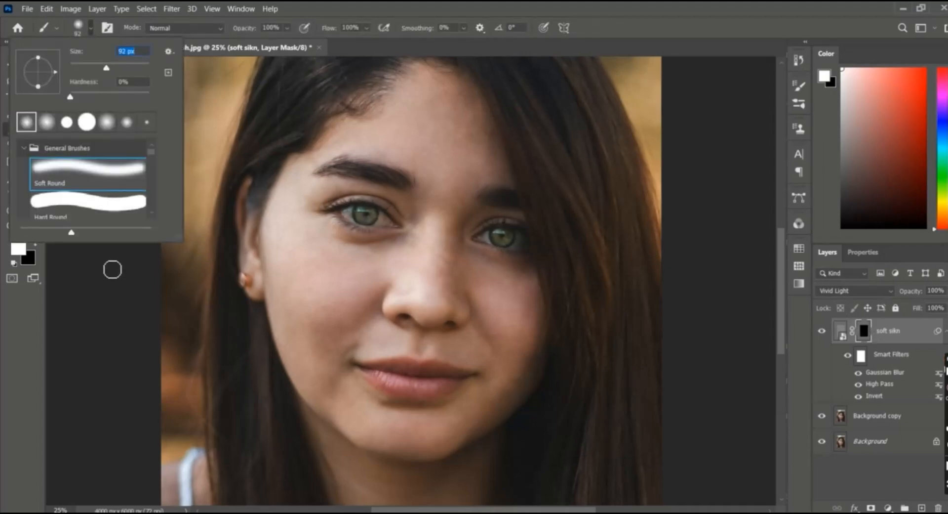
{"action": "left_click", "coordinate": [112, 270]}
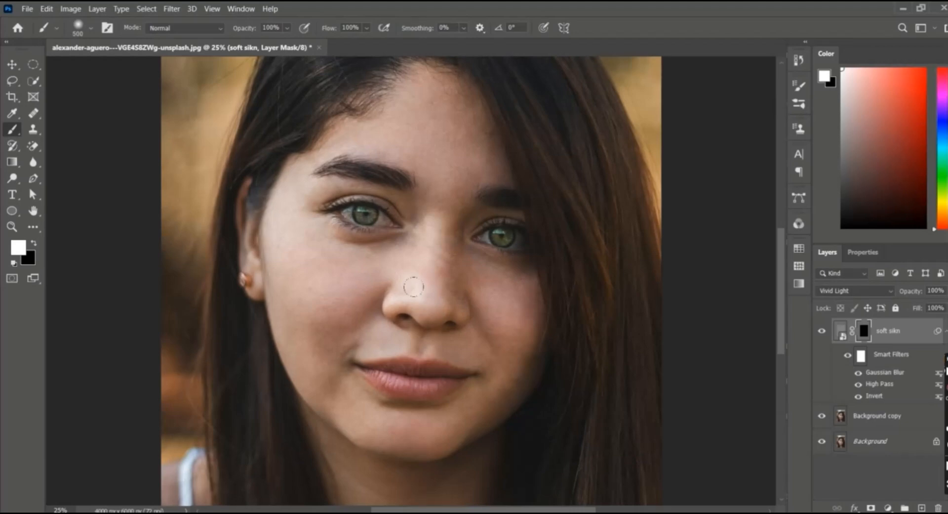
Step: Paint white on the soft sikn layer mask over the cheeks, nose and under-eye skin with the soft brush, resizing it as needed
{"action": "scroll", "coordinate": [423, 296], "scroll_direction": "up", "scroll_amount": 1}
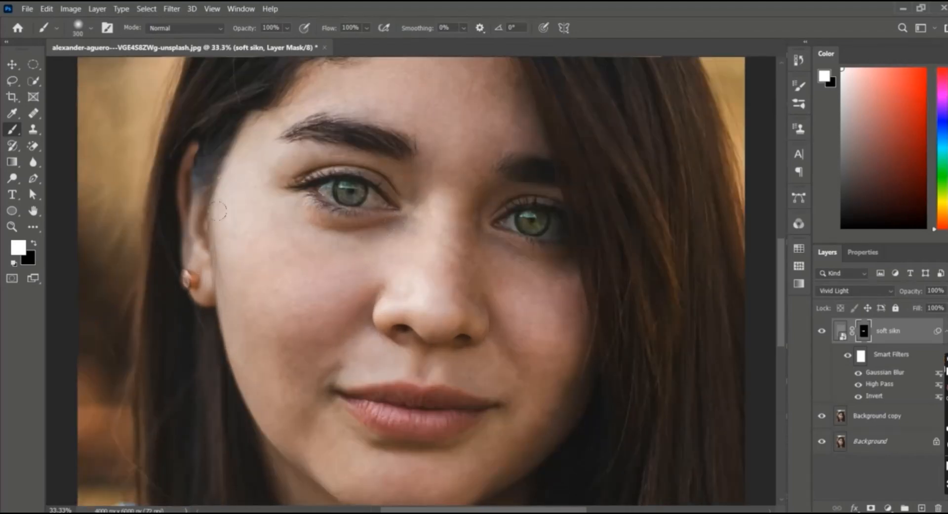
{"action": "scroll", "coordinate": [228, 235], "scroll_direction": "down", "scroll_amount": 2}
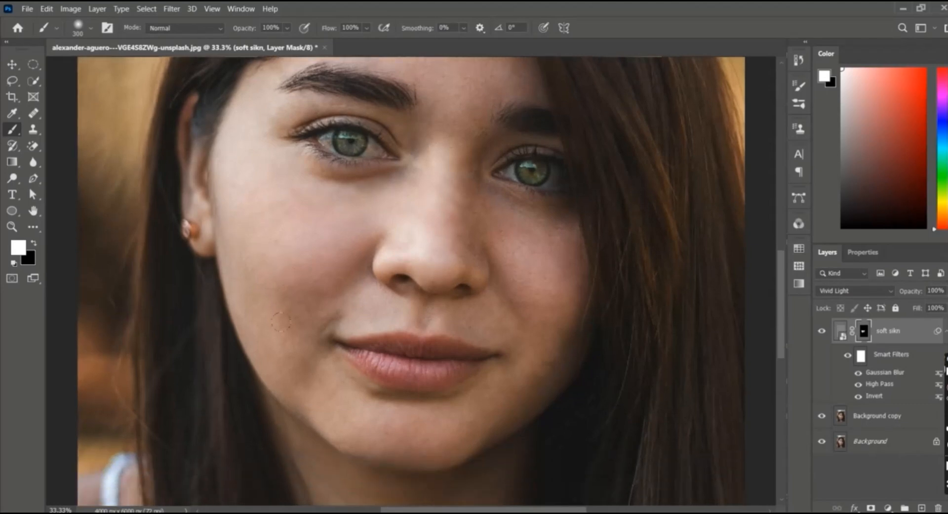
{"action": "scroll", "coordinate": [284, 239], "scroll_direction": "down", "scroll_amount": 2}
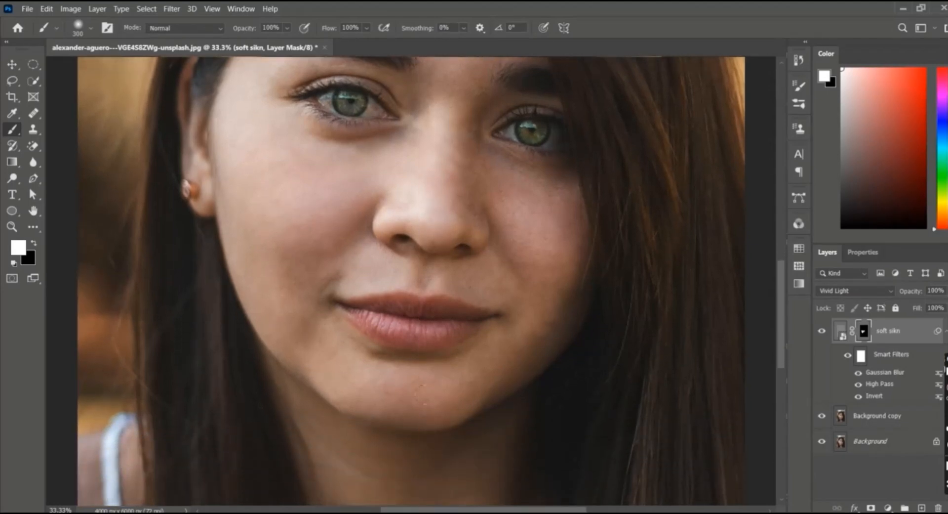
{"action": "scroll", "coordinate": [379, 200], "scroll_direction": "up", "scroll_amount": 2}
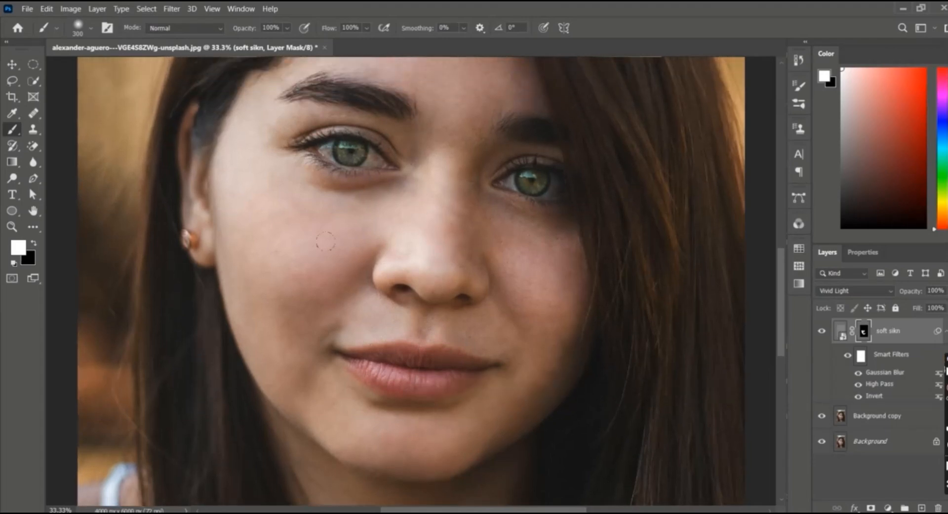
{"action": "key", "text": "ctrl+plus"}
{"action": "key", "text": "bracketleft"}
{"action": "key", "text": "bracketleft"}
{"action": "key", "text": "bracketleft"}
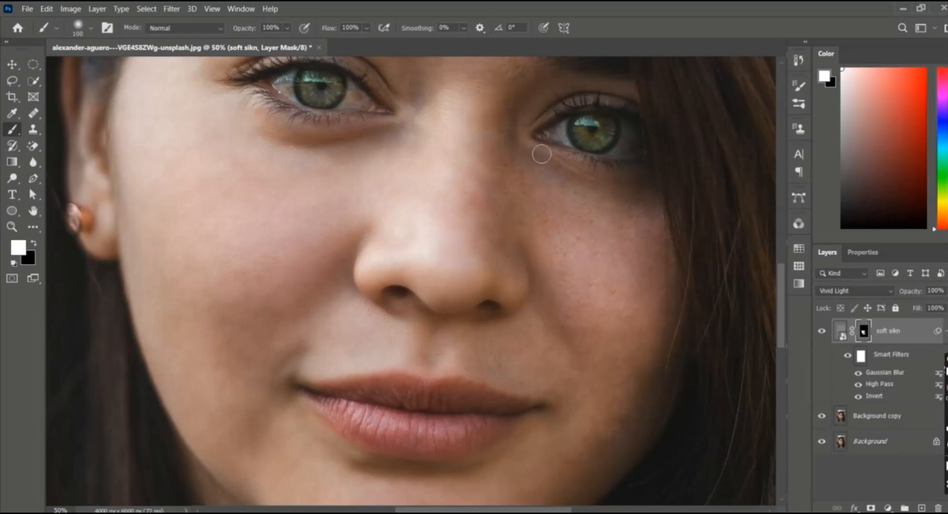
{"action": "scroll", "coordinate": [127, 235], "scroll_direction": "down", "scroll_amount": 3}
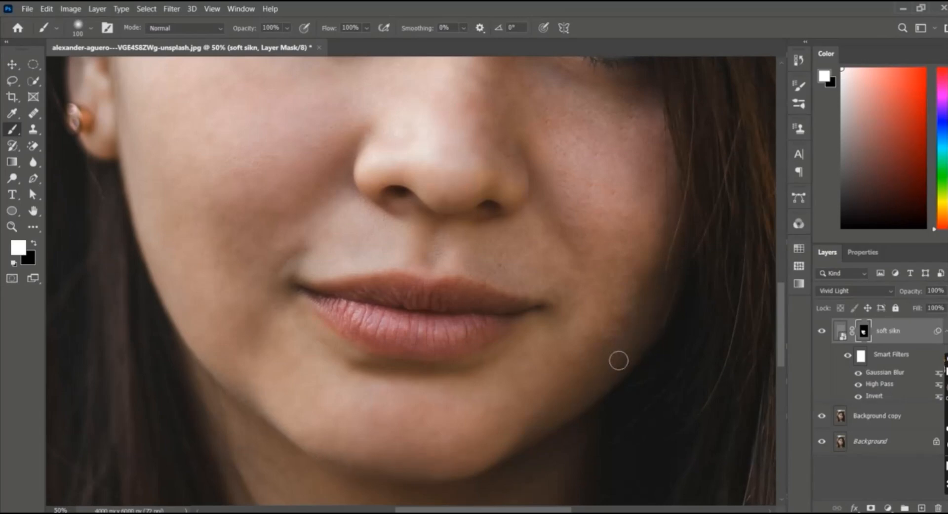
{"action": "key", "text": "bracketright"}
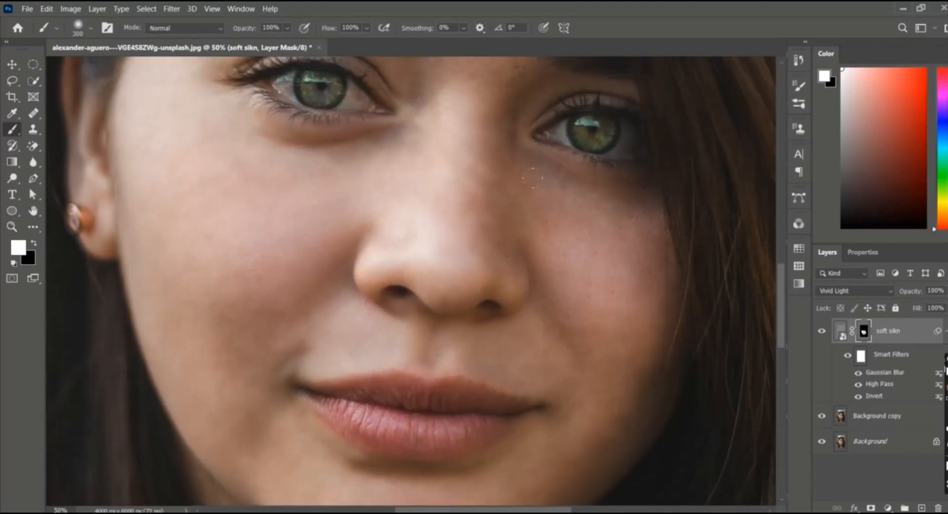
{"action": "scroll", "coordinate": [415, 281], "scroll_direction": "up", "scroll_amount": 5}
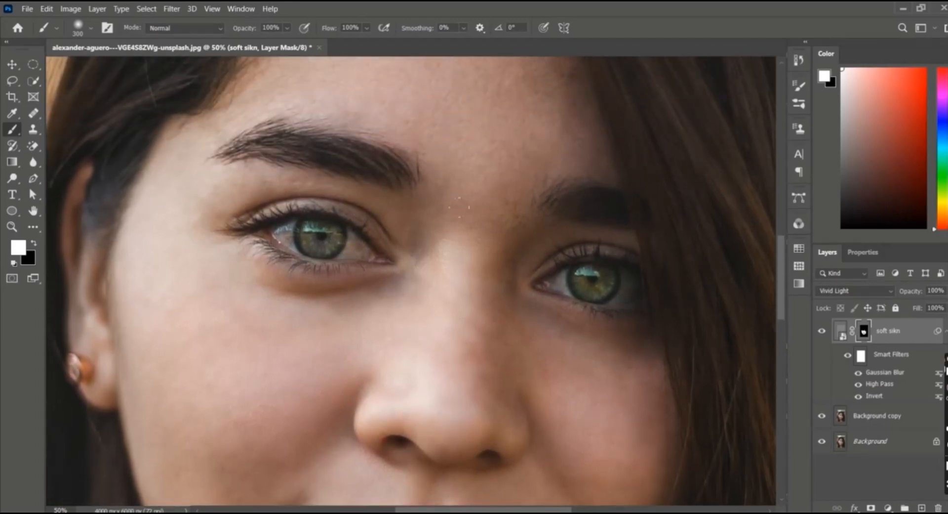
Step: Extend the soft sikn mask over the forehead and remaining skin with a larger brush
{"action": "key", "text": "bracketleft"}
{"action": "key", "text": "bracketleft"}
{"action": "key", "text": "bracketleft"}
{"action": "key", "text": "bracketleft"}
{"action": "key", "text": "]"}
{"action": "key", "text": "]"}
{"action": "key", "text": "]"}
{"action": "key", "text": "]"}
{"action": "key", "text": "]"}
{"action": "key", "text": "]"}
{"action": "key", "text": "]"}
{"action": "key", "text": "]"}
{"action": "key", "text": "]"}
{"action": "key", "text": "]"}
{"action": "key", "text": "]"}
{"action": "scroll", "coordinate": [362, 275], "scroll_direction": "up", "scroll_amount": 5}
{"action": "key", "text": "]"}
{"action": "key", "text": "]"}
{"action": "key", "text": "]"}
{"action": "key", "text": "]"}
{"action": "key", "text": "]"}
{"action": "key", "text": "]"}
{"action": "key", "text": "]"}
{"action": "key", "text": "]"}
{"action": "key", "text": "]"}
{"action": "key", "text": "]"}
{"action": "key", "text": "]"}
{"action": "key", "text": "]"}
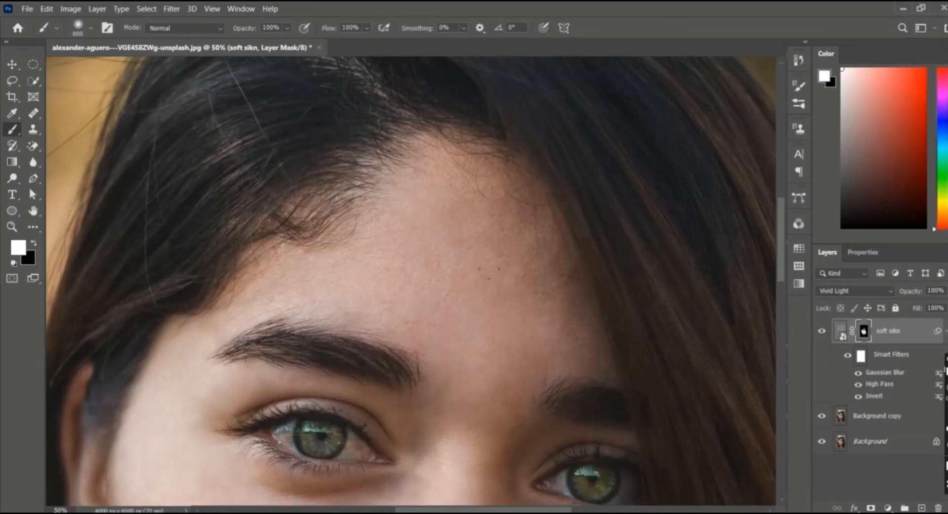
{"action": "key", "text": "ctrl+minus"}
{"action": "key", "text": "ctrl+minus"}
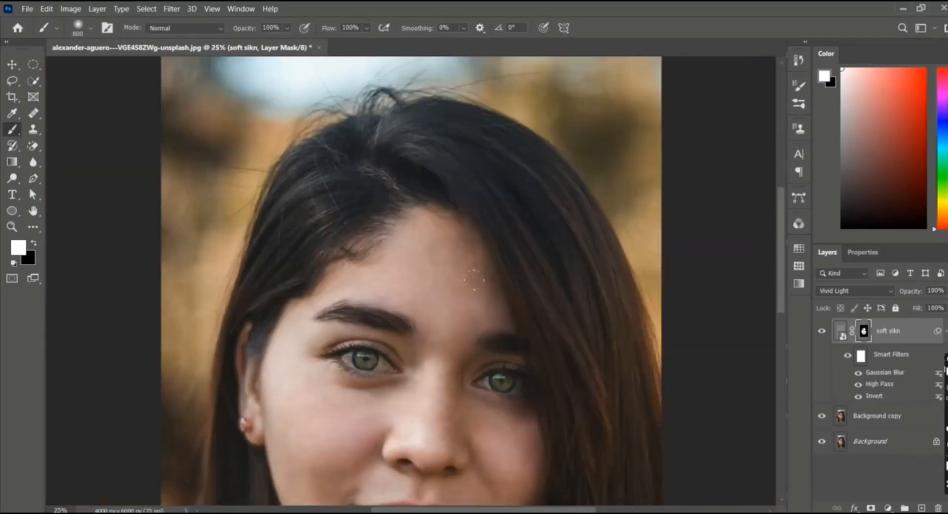
{"action": "scroll", "coordinate": [487, 321], "scroll_direction": "down", "scroll_amount": 5}
{"action": "key", "text": "["}
{"action": "key", "text": "["}
{"action": "key", "text": "ctrl+minus"}
{"action": "scroll", "coordinate": [460, 403], "scroll_direction": "down", "scroll_amount": 2}
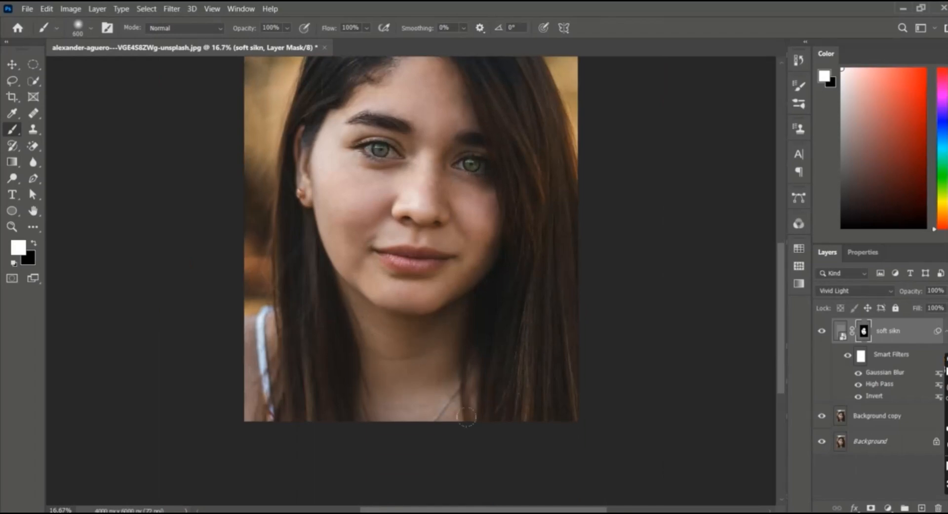
Step: Toggle the soft sikn layer's visibility to compare the skin before and after smoothing
{"action": "left_click", "coordinate": [822, 332]}
{"action": "left_click", "coordinate": [822, 332]}
{"action": "left_click", "coordinate": [822, 331]}
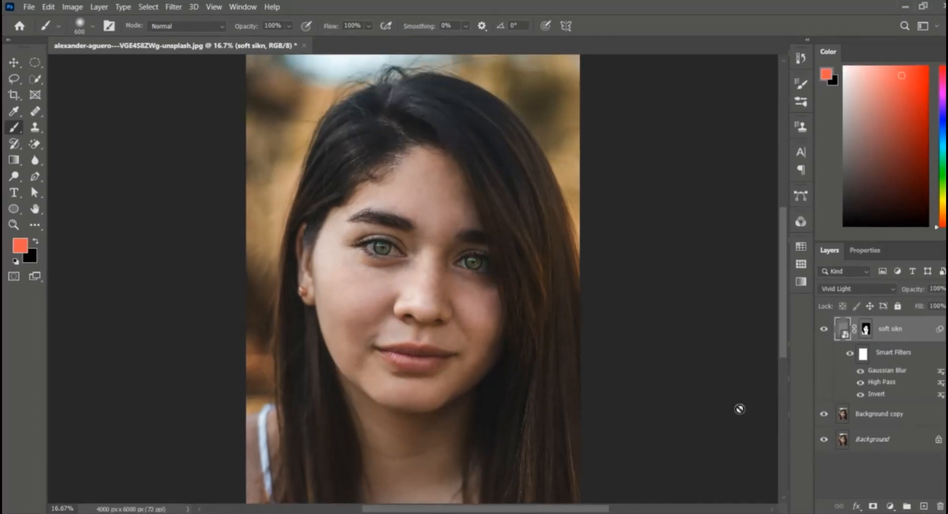
Step: Stamp all visible layers into a new merged layer named sharpen
{"action": "key", "text": "ctrl+shift+alt+e"}
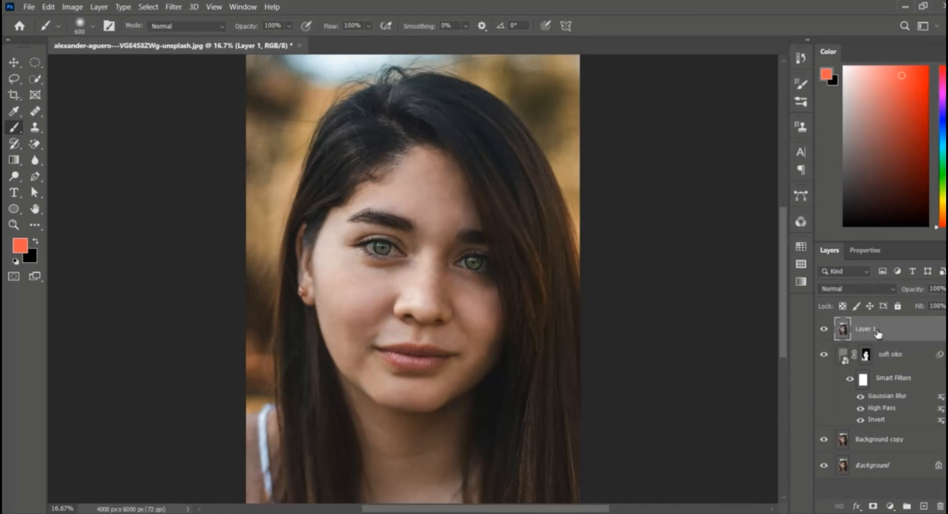
{"action": "double_click", "coordinate": [877, 331]}
{"action": "key", "text": "Return"}
Step: Convert the sharpen layer to a smart object and open the Camera Raw Filter on it
{"action": "right_click", "coordinate": [868, 334]}
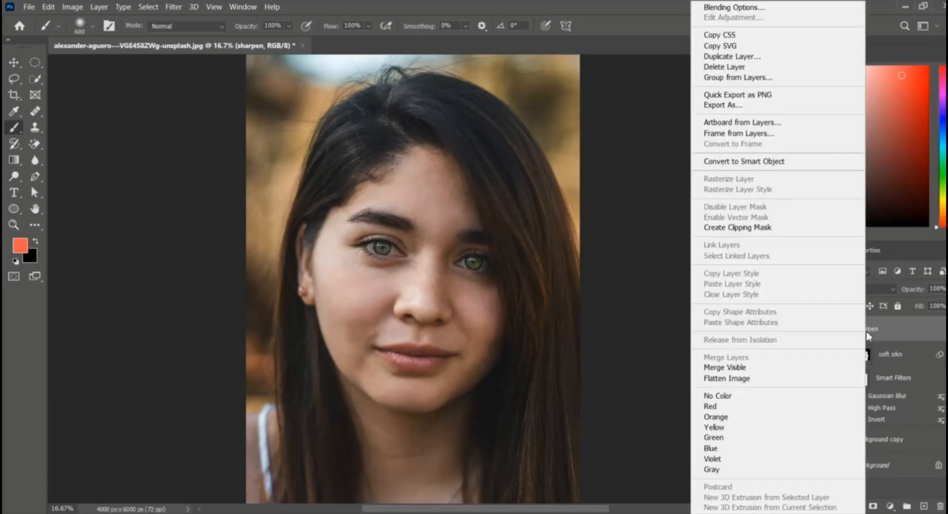
{"action": "left_click", "coordinate": [747, 162]}
{"action": "left_click", "coordinate": [239, 7]}
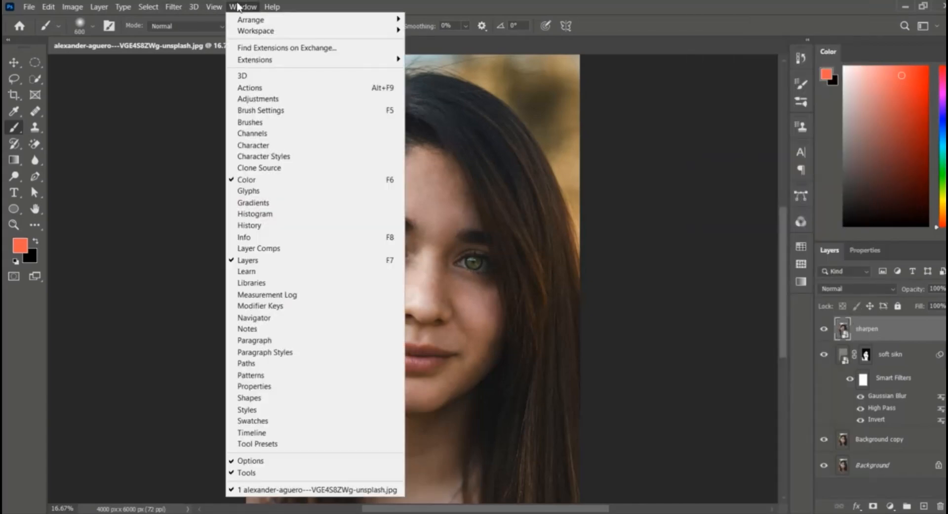
{"action": "mouse_move", "coordinate": [177, 7]}
{"action": "left_click", "coordinate": [203, 75]}
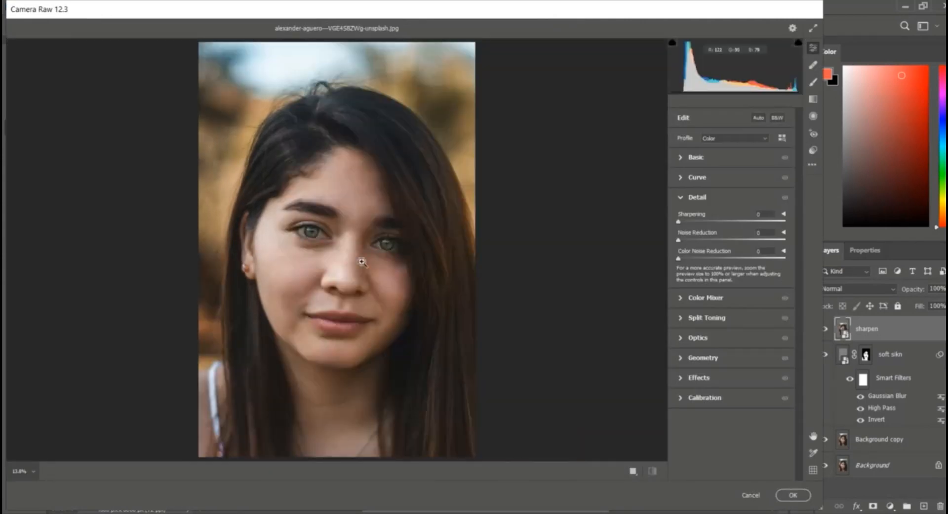
{"action": "left_click", "coordinate": [363, 264]}
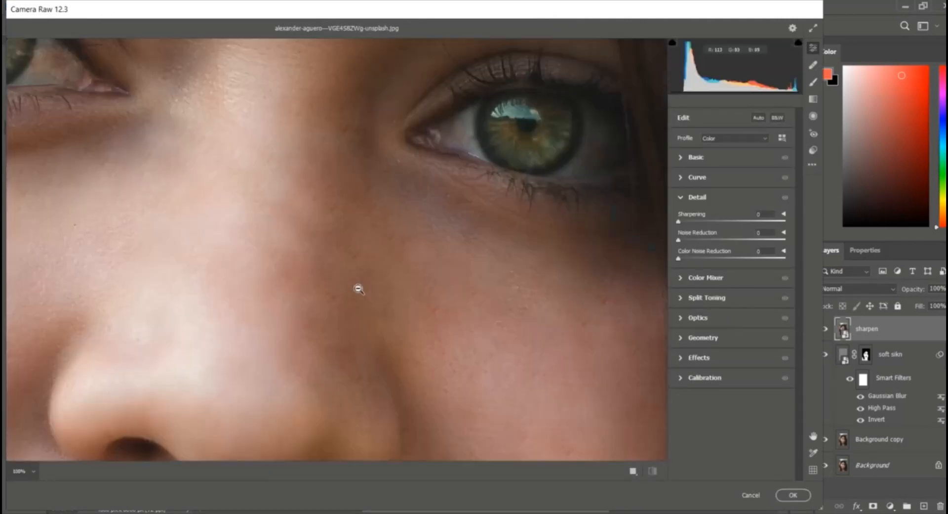
Step: Lower Texture to -30 in the Camera Raw Basic settings
{"action": "left_click", "coordinate": [368, 286], "text": "alt"}
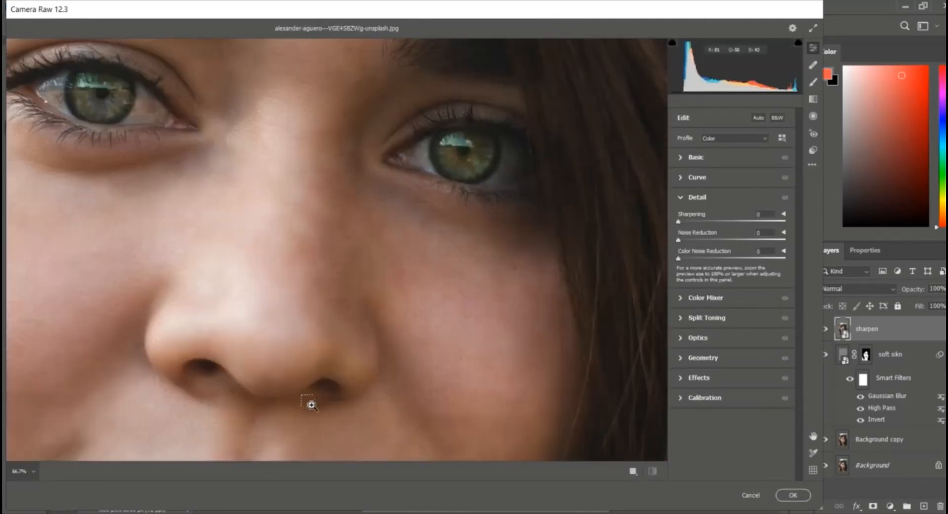
{"action": "left_click", "coordinate": [312, 405], "text": "alt"}
{"action": "left_click", "coordinate": [311, 405]}
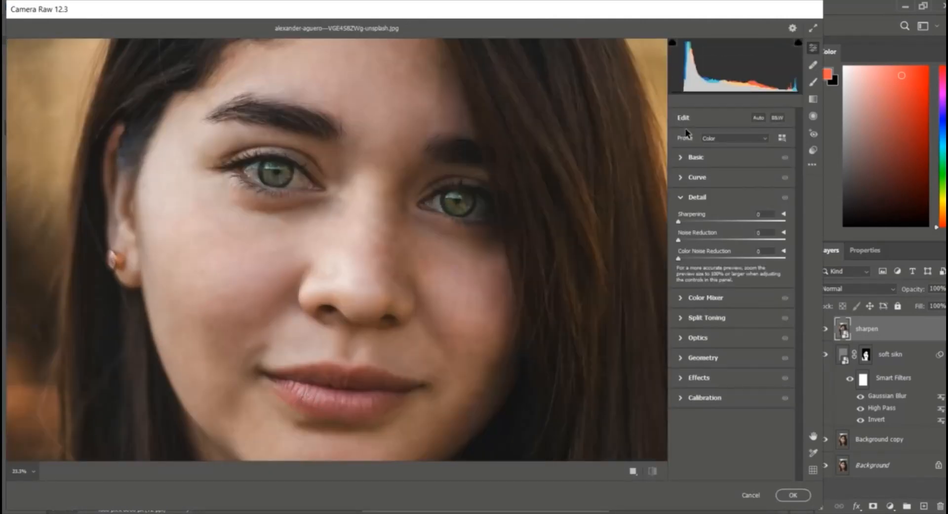
{"action": "left_click", "coordinate": [681, 158]}
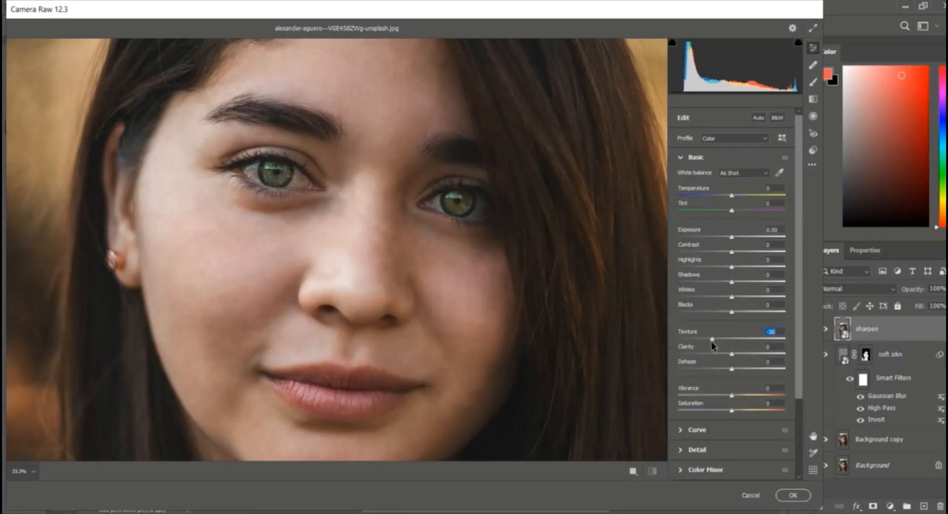
{"action": "left_click_drag", "start_coordinate": [711, 341], "coordinate": [747, 370]}
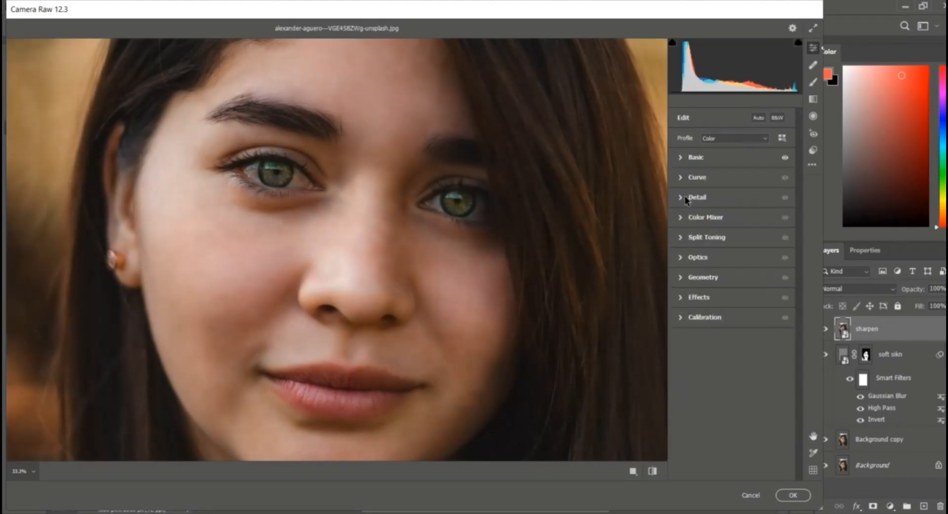
Step: Set Sharpening to 40, raise Noise Reduction in the Detail settings, and apply the Camera Raw Filter
{"action": "left_click", "coordinate": [687, 199]}
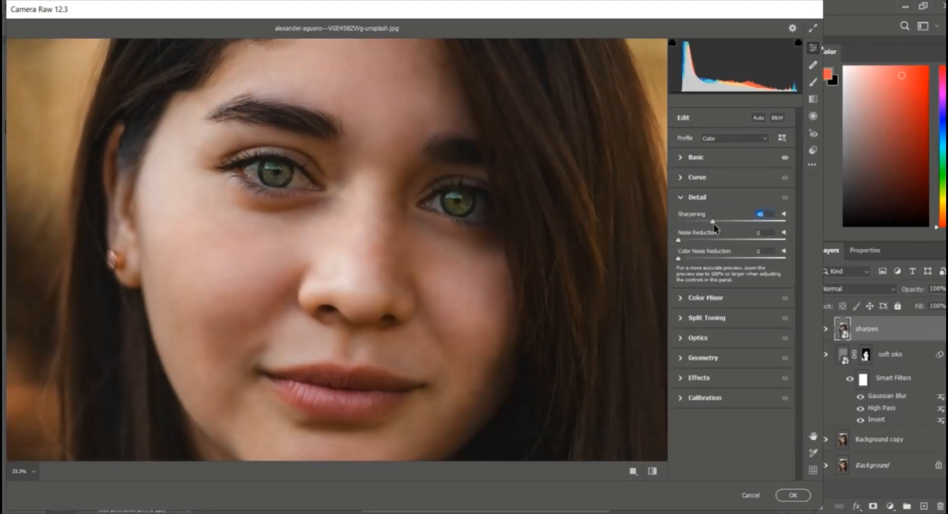
{"action": "left_click_drag", "start_coordinate": [679, 240], "coordinate": [709, 245]}
{"action": "left_click", "coordinate": [793, 495]}
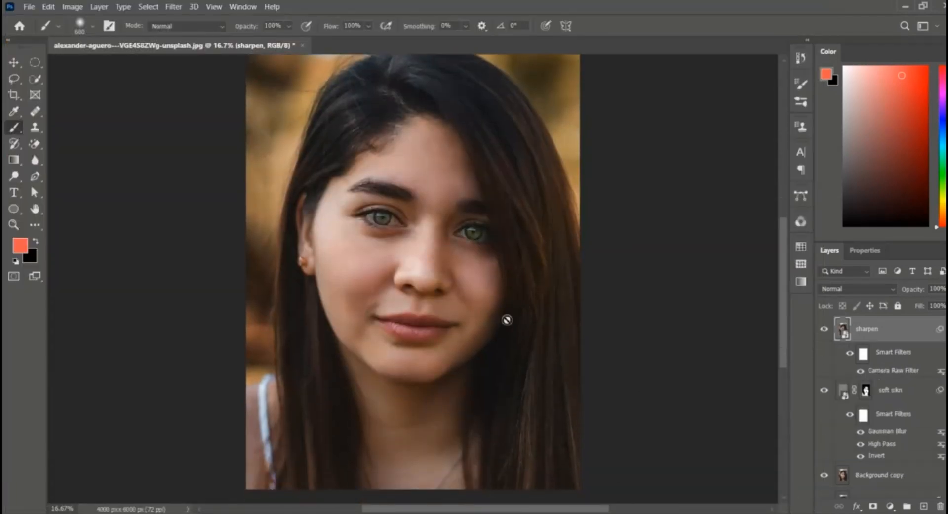
Step: Toggle the sharpen layer's visibility to compare the image with and without sharpening
{"action": "left_click", "coordinate": [825, 330]}
{"action": "left_click", "coordinate": [825, 329]}
{"action": "left_click", "coordinate": [825, 329]}
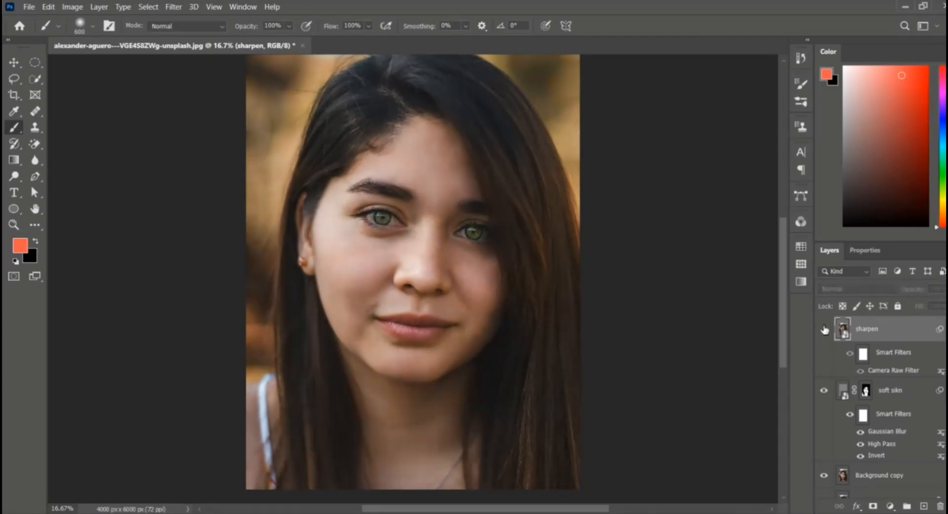
{"action": "left_click", "coordinate": [825, 329]}
{"action": "left_click", "coordinate": [825, 330]}
{"action": "left_click", "coordinate": [825, 329]}
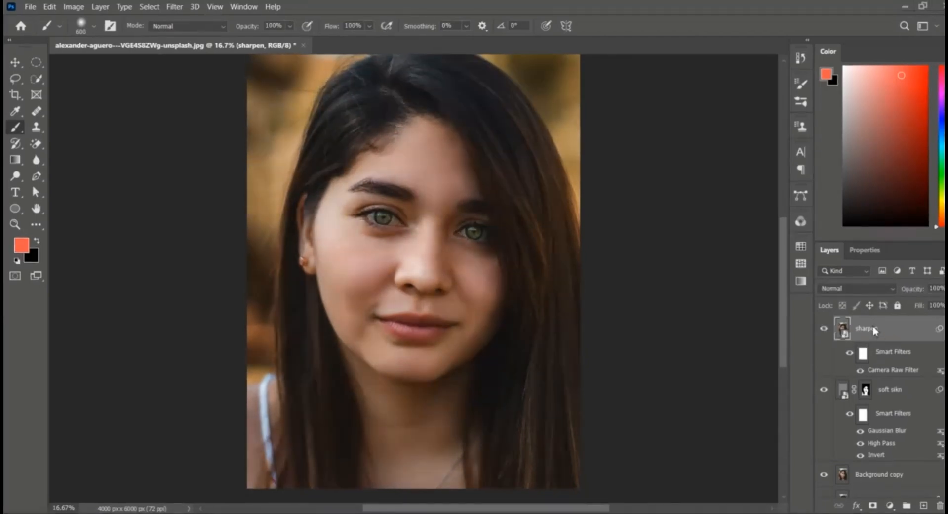
Step: Add a Curves adjustment layer, lift the curve to brighten, and invert its mask to black
{"action": "left_click", "coordinate": [890, 505]}
{"action": "left_click", "coordinate": [877, 352]}
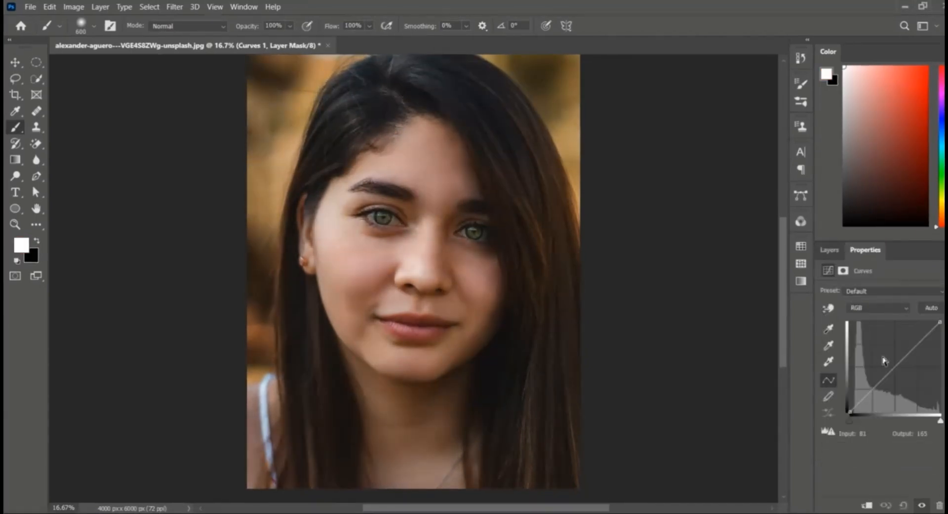
{"action": "left_click_drag", "start_coordinate": [885, 375], "coordinate": [889, 341]}
{"action": "left_click", "coordinate": [829, 249]}
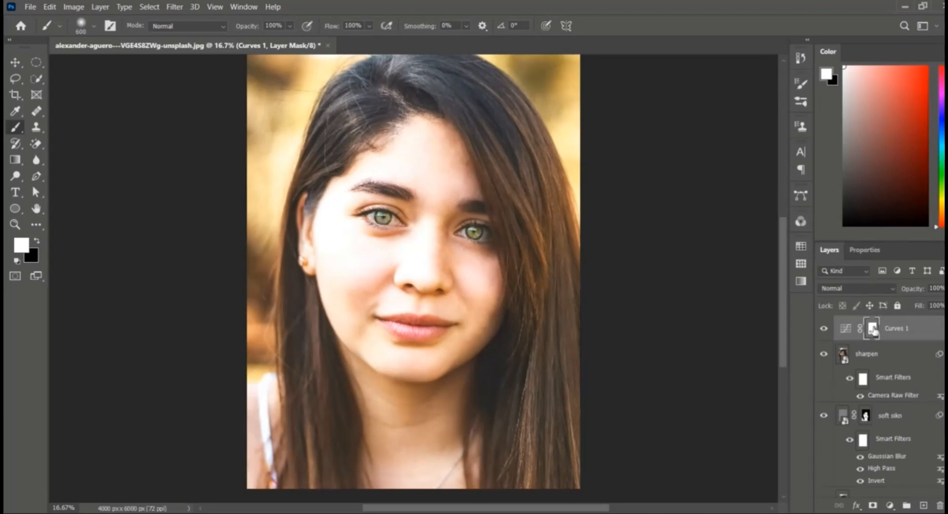
{"action": "key", "text": "ctrl+i"}
Step: Rename the brightening Curves layer as dodge
{"action": "double_click", "coordinate": [909, 328]}
{"action": "type", "text": "dd"}
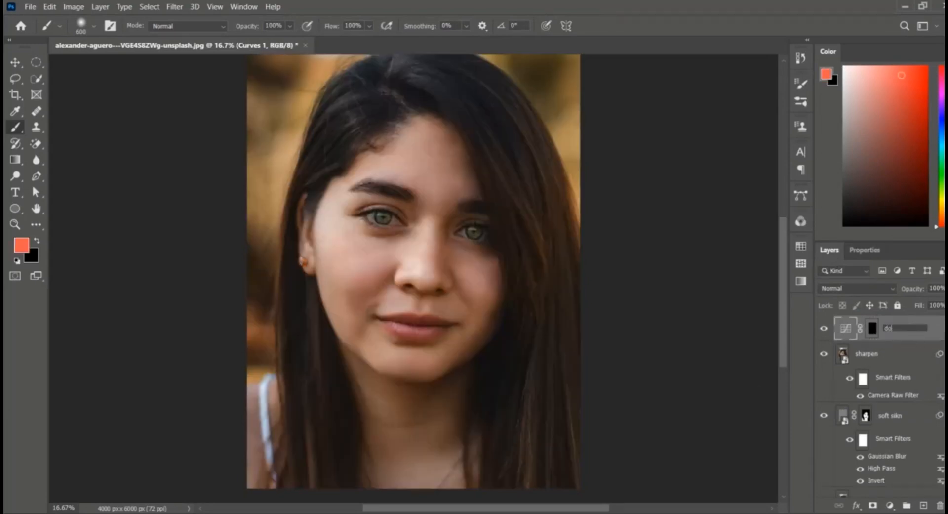
{"action": "key", "text": "Return"}
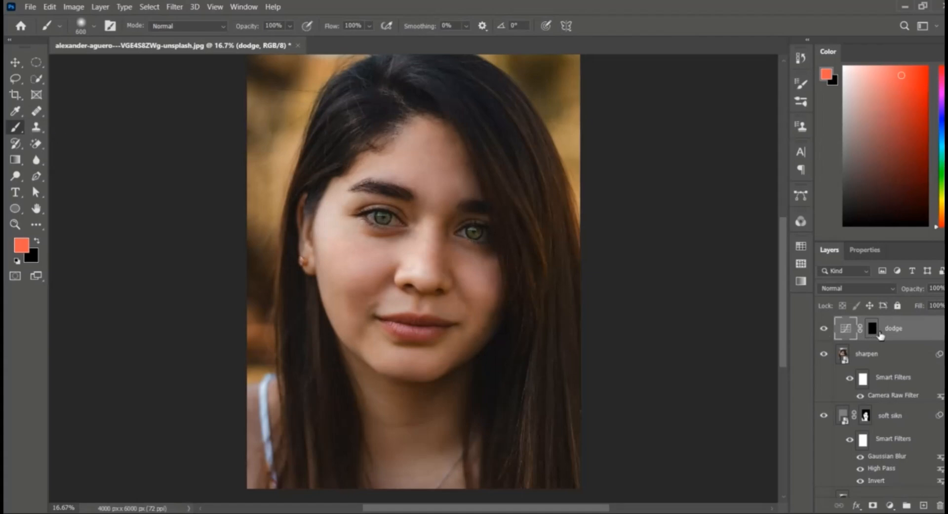
Step: Paint white on the dodge mask along the forehead, cheekbones, nose bridge, lips and chin
{"action": "left_click", "coordinate": [878, 332]}
{"action": "key", "text": "d"}
{"action": "key", "text": "ctrl+plus"}
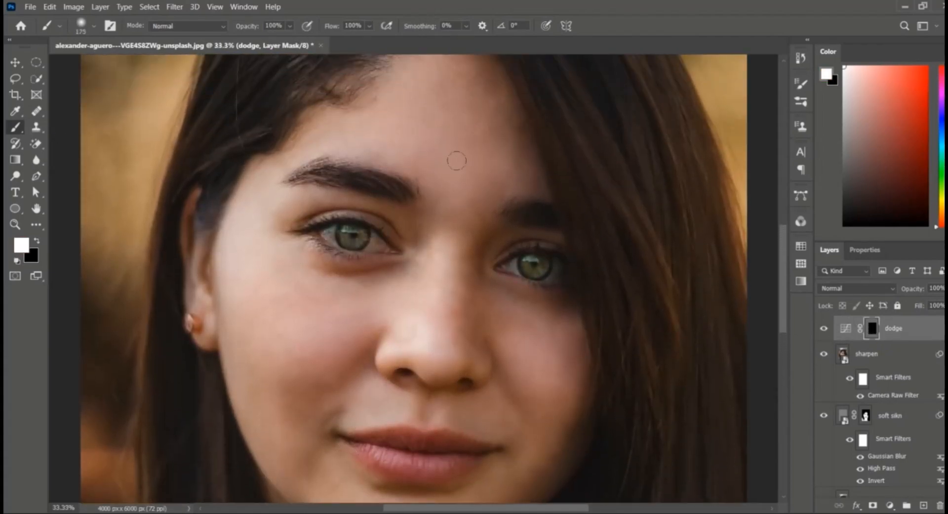
{"action": "mouse_move", "coordinate": [465, 154]}
{"action": "left_mouse_down"}
{"action": "mouse_move", "coordinate": [475, 191]}
{"action": "mouse_move", "coordinate": [461, 159]}
{"action": "left_mouse_up"}
{"action": "scroll", "coordinate": [369, 187], "scroll_direction": "up", "scroll_amount": 2}
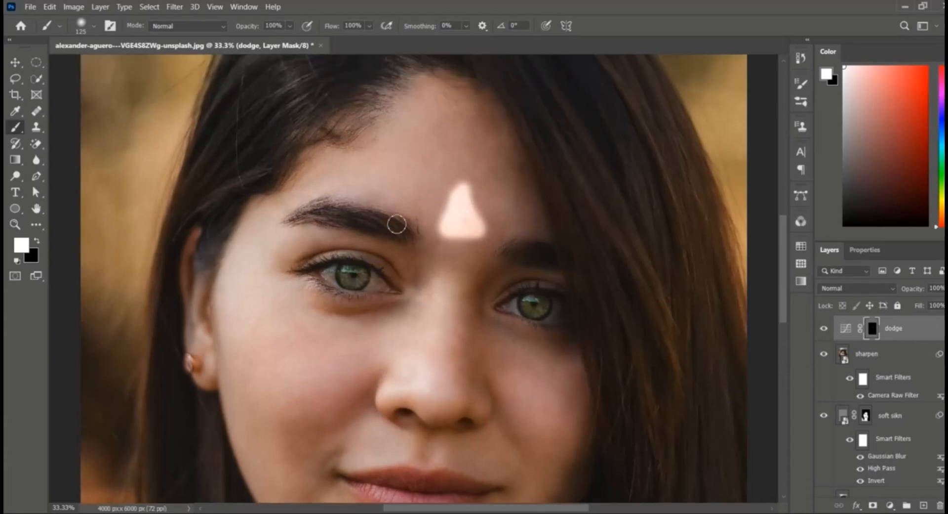
{"action": "mouse_move", "coordinate": [250, 279]}
{"action": "left_mouse_down"}
{"action": "mouse_move", "coordinate": [305, 312]}
{"action": "mouse_move", "coordinate": [284, 317]}
{"action": "mouse_move", "coordinate": [337, 354]}
{"action": "left_mouse_up"}
{"action": "scroll", "coordinate": [567, 335], "scroll_direction": "down", "scroll_amount": 1}
{"action": "left_click_drag", "start_coordinate": [524, 363], "coordinate": [521, 362]}
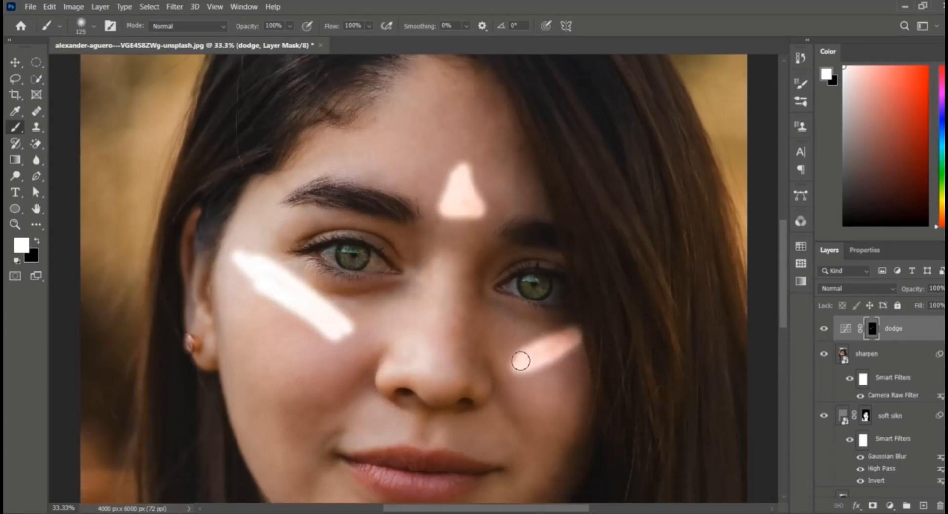
{"action": "scroll", "coordinate": [330, 380], "scroll_direction": "down", "scroll_amount": 3}
{"action": "scroll", "coordinate": [330, 379], "scroll_direction": "down", "scroll_amount": 1}
{"action": "left_click_drag", "start_coordinate": [340, 238], "coordinate": [351, 249]}
{"action": "mouse_move", "coordinate": [446, 228]}
{"action": "left_mouse_down"}
{"action": "mouse_move", "coordinate": [445, 275]}
{"action": "mouse_move", "coordinate": [439, 252]}
{"action": "left_mouse_up"}
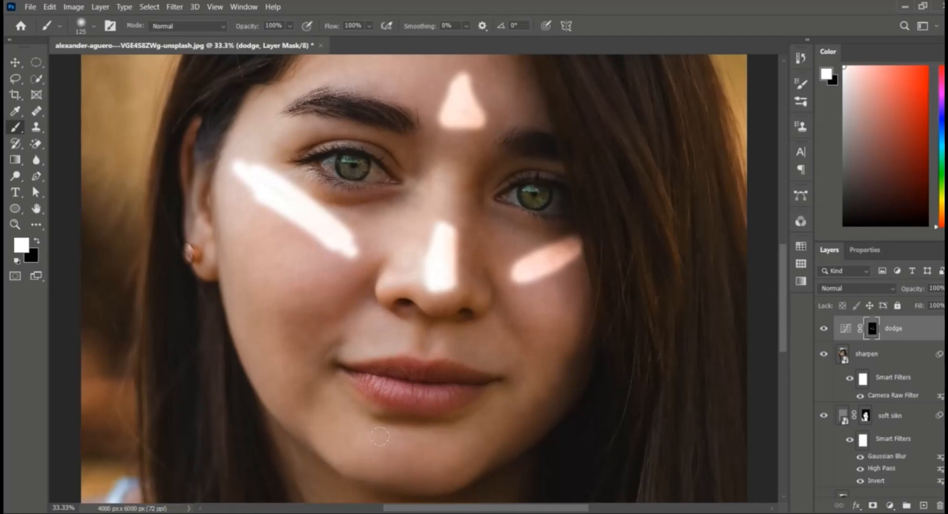
{"action": "scroll", "coordinate": [439, 277], "scroll_direction": "down", "scroll_amount": 1}
{"action": "left_click_drag", "start_coordinate": [373, 421], "coordinate": [459, 430]}
{"action": "mouse_move", "coordinate": [435, 319]}
{"action": "left_mouse_down"}
{"action": "mouse_move", "coordinate": [408, 317]}
{"action": "mouse_move", "coordinate": [476, 324]}
{"action": "left_mouse_up"}
{"action": "left_click_drag", "start_coordinate": [378, 450], "coordinate": [460, 445]}
{"action": "scroll", "coordinate": [760, 348], "scroll_direction": "up", "scroll_amount": 1}
Step: Add another Curves adjustment layer and pull the curve down to darken the image
{"action": "left_click", "coordinate": [890, 506]}
{"action": "left_click", "coordinate": [890, 347]}
{"action": "left_click_drag", "start_coordinate": [911, 351], "coordinate": [908, 389]}
{"action": "left_click", "coordinate": [832, 253]}
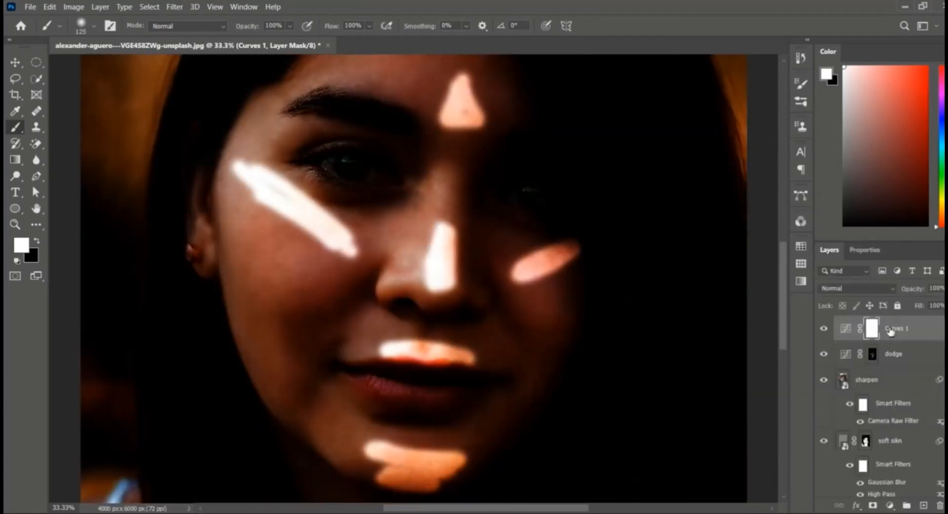
Step: Rename the darkening Curves layer as burn and reset the colours to default
{"action": "double_click", "coordinate": [892, 330]}
{"action": "key", "text": "BackSpace"}
{"action": "type", "text": "burn"}
{"action": "key", "text": "Return"}
{"action": "key", "text": "d"}
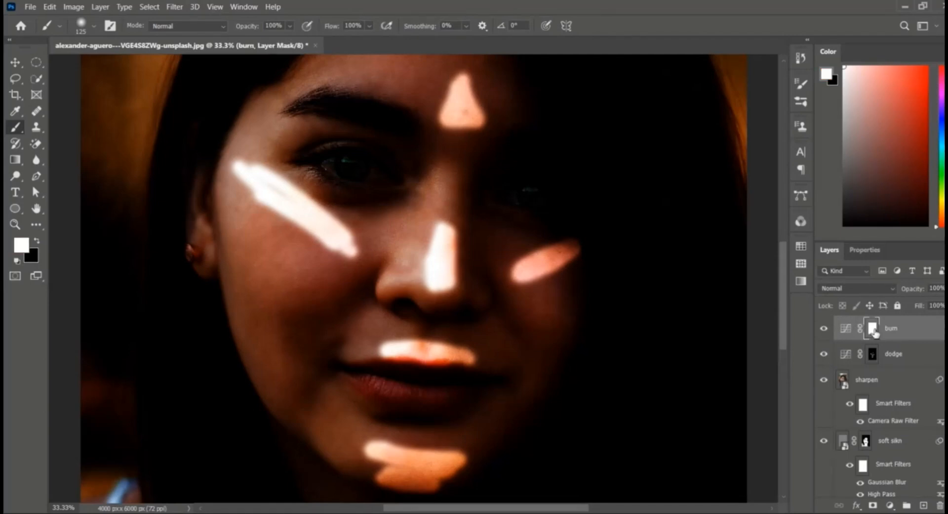
Step: Invert the burn mask and paint white along the cheek hollows, sides of the nose and temple to darken them
{"action": "key", "text": "ctrl+i"}
{"action": "mouse_move", "coordinate": [222, 240]}
{"action": "left_mouse_down"}
{"action": "mouse_move", "coordinate": [296, 314]}
{"action": "mouse_move", "coordinate": [282, 309]}
{"action": "mouse_move", "coordinate": [219, 157]}
{"action": "left_mouse_up"}
{"action": "mouse_move", "coordinate": [588, 317]}
{"action": "left_mouse_down"}
{"action": "mouse_move", "coordinate": [559, 349]}
{"action": "mouse_move", "coordinate": [576, 324]}
{"action": "left_mouse_up"}
{"action": "left_click_drag", "start_coordinate": [430, 192], "coordinate": [424, 266]}
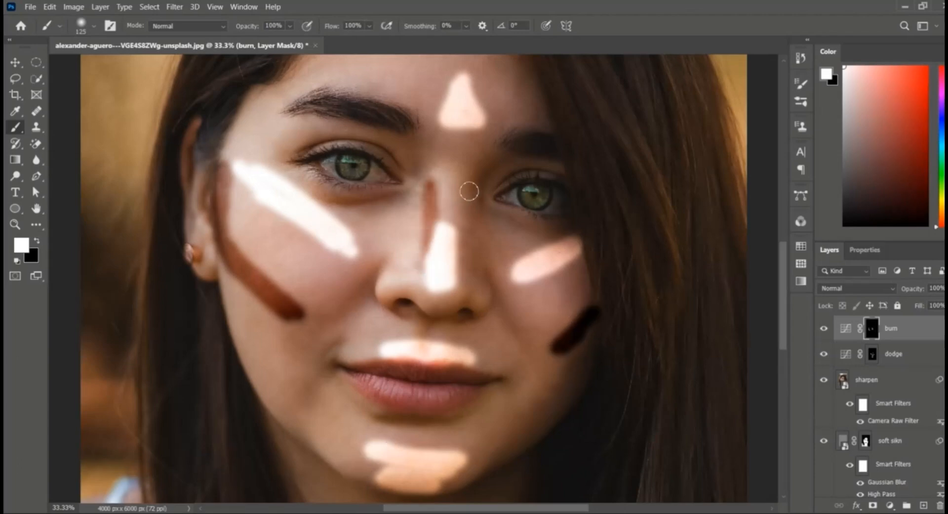
{"action": "left_click_drag", "start_coordinate": [469, 192], "coordinate": [457, 277]}
{"action": "left_click_drag", "start_coordinate": [428, 197], "coordinate": [422, 273]}
{"action": "left_click_drag", "start_coordinate": [469, 229], "coordinate": [466, 257]}
{"action": "scroll", "coordinate": [425, 188], "scroll_direction": "up", "scroll_amount": 3}
{"action": "scroll", "coordinate": [358, 101], "scroll_direction": "up", "scroll_amount": 1}
{"action": "left_click_drag", "start_coordinate": [300, 172], "coordinate": [379, 137]}
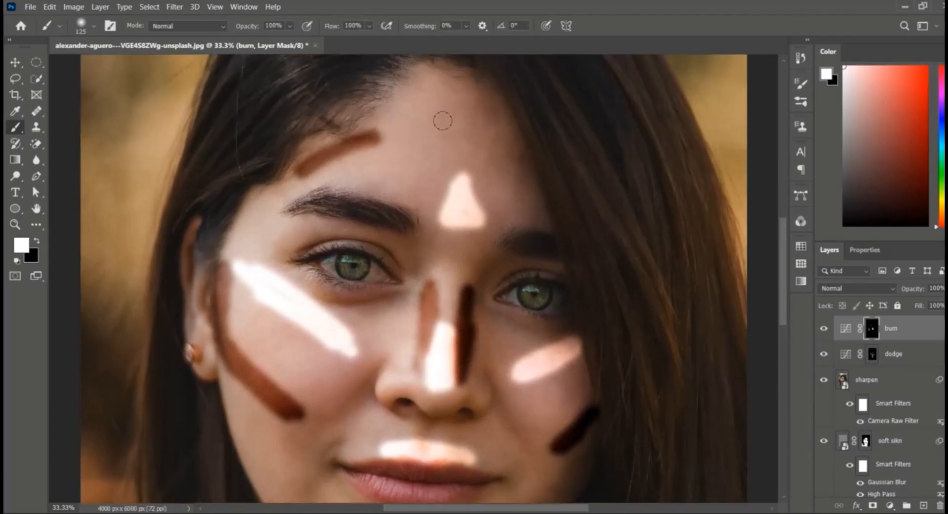
{"action": "left_click_drag", "start_coordinate": [520, 145], "coordinate": [533, 200]}
{"action": "scroll", "coordinate": [346, 223], "scroll_direction": "down", "scroll_amount": 8}
{"action": "mouse_move", "coordinate": [232, 209]}
{"action": "left_mouse_down"}
{"action": "mouse_move", "coordinate": [291, 265]}
{"action": "mouse_move", "coordinate": [227, 218]}
{"action": "left_mouse_up"}
Step: Switch to the dodge mask and paint additional highlights on the cheek, chin and forehead
{"action": "left_click", "coordinate": [870, 356]}
{"action": "left_click_drag", "start_coordinate": [246, 123], "coordinate": [336, 198]}
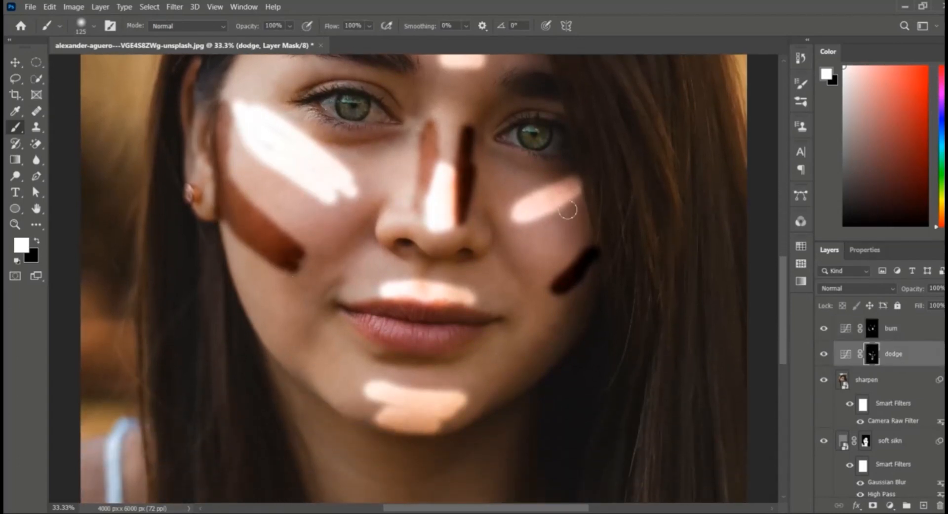
{"action": "left_click_drag", "start_coordinate": [578, 201], "coordinate": [523, 220]}
{"action": "mouse_move", "coordinate": [380, 401]}
{"action": "left_mouse_down"}
{"action": "mouse_move", "coordinate": [460, 411]}
{"action": "mouse_move", "coordinate": [444, 420]}
{"action": "left_mouse_up"}
{"action": "scroll", "coordinate": [445, 345], "scroll_direction": "up", "scroll_amount": 5}
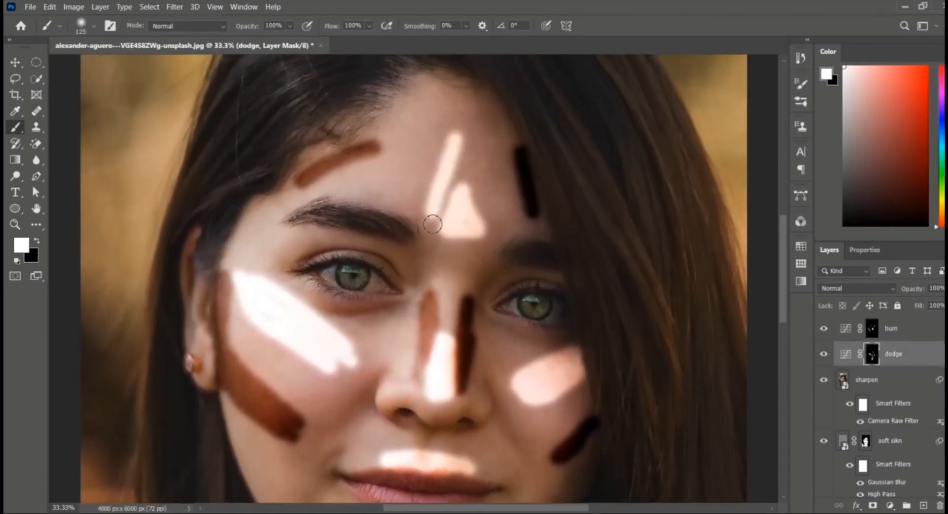
{"action": "left_click_drag", "start_coordinate": [431, 222], "coordinate": [469, 222]}
{"action": "scroll", "coordinate": [481, 346], "scroll_direction": "down", "scroll_amount": 3}
{"action": "scroll", "coordinate": [870, 352], "scroll_direction": "down", "scroll_amount": 3}
{"action": "scroll", "coordinate": [870, 351], "scroll_direction": "up", "scroll_amount": 3}
Step: Open the dodge mask's properties and set its feather to about 105 px
{"action": "double_click", "coordinate": [872, 359]}
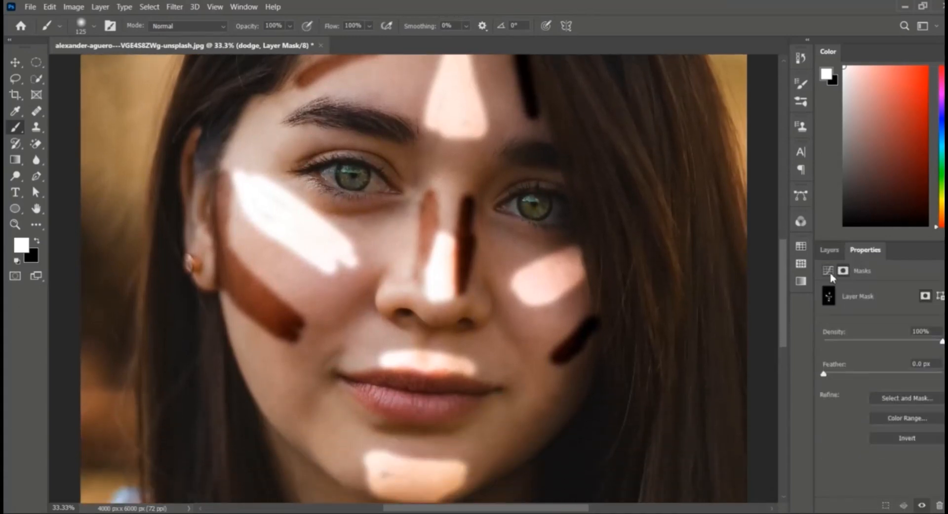
{"action": "left_click", "coordinate": [831, 270]}
{"action": "left_click", "coordinate": [844, 271]}
{"action": "mouse_move", "coordinate": [825, 376]}
{"action": "left_mouse_down"}
{"action": "mouse_move", "coordinate": [915, 378]}
{"action": "mouse_move", "coordinate": [897, 378]}
{"action": "left_mouse_up"}
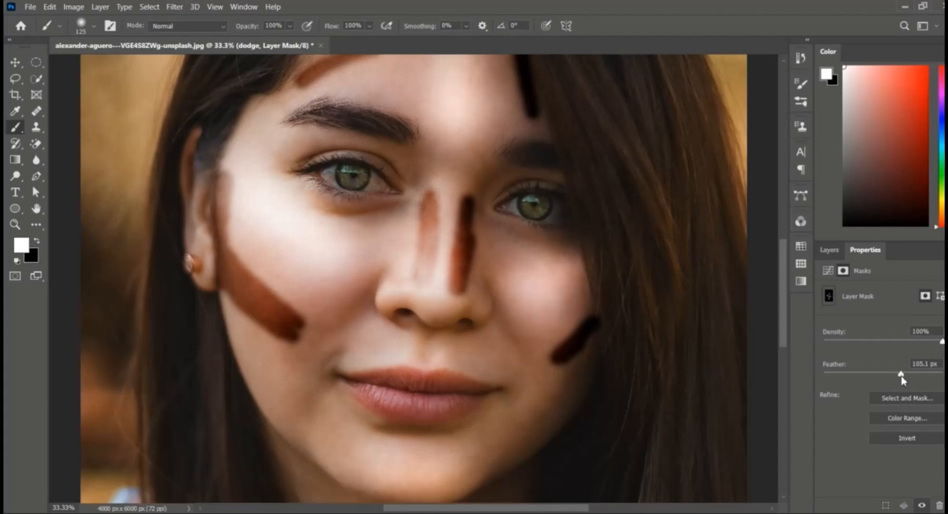
{"action": "left_click", "coordinate": [830, 250]}
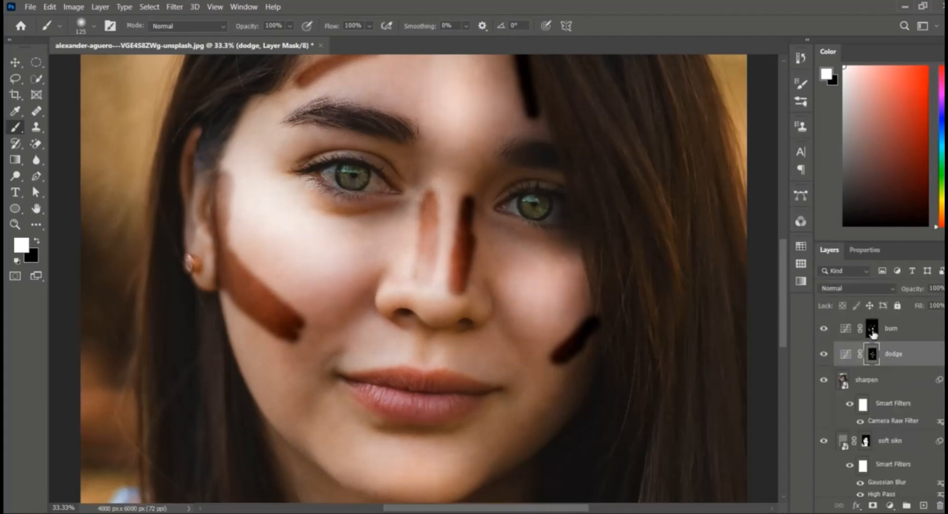
Step: Feather the burn mask to about 192 px and zoom out to see the whole portrait
{"action": "double_click", "coordinate": [873, 330]}
{"action": "left_click_drag", "start_coordinate": [824, 376], "coordinate": [914, 378]}
{"action": "left_click", "coordinate": [830, 249]}
{"action": "key", "text": "ctrl+minus"}
{"action": "key", "text": "ctrl+minus"}
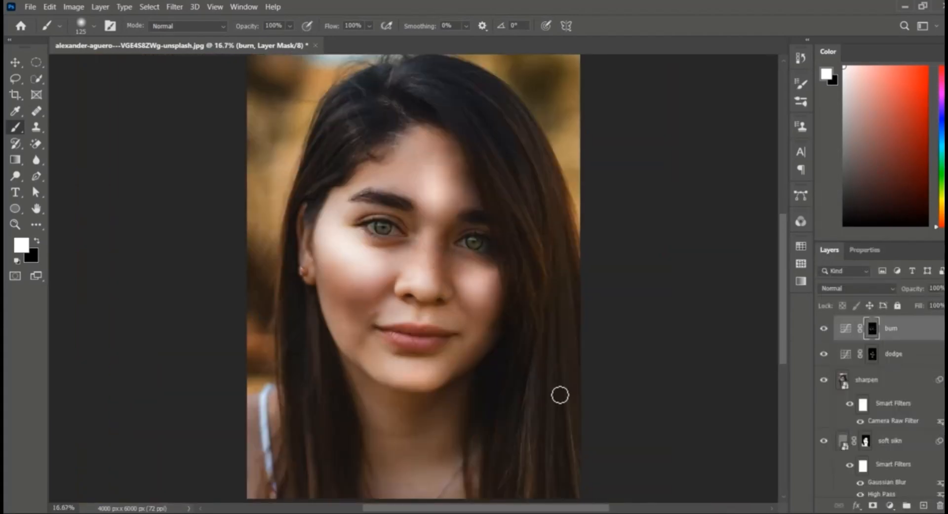
Step: Increase the dodge mask's feather further and review the burn mask's properties
{"action": "left_click", "coordinate": [873, 353]}
{"action": "left_click", "coordinate": [865, 250]}
{"action": "mouse_move", "coordinate": [896, 376]}
{"action": "left_mouse_down"}
{"action": "mouse_move", "coordinate": [938, 379]}
{"action": "mouse_move", "coordinate": [920, 381]}
{"action": "left_mouse_up"}
{"action": "left_click", "coordinate": [829, 250]}
{"action": "left_click", "coordinate": [872, 329]}
{"action": "left_click", "coordinate": [865, 250]}
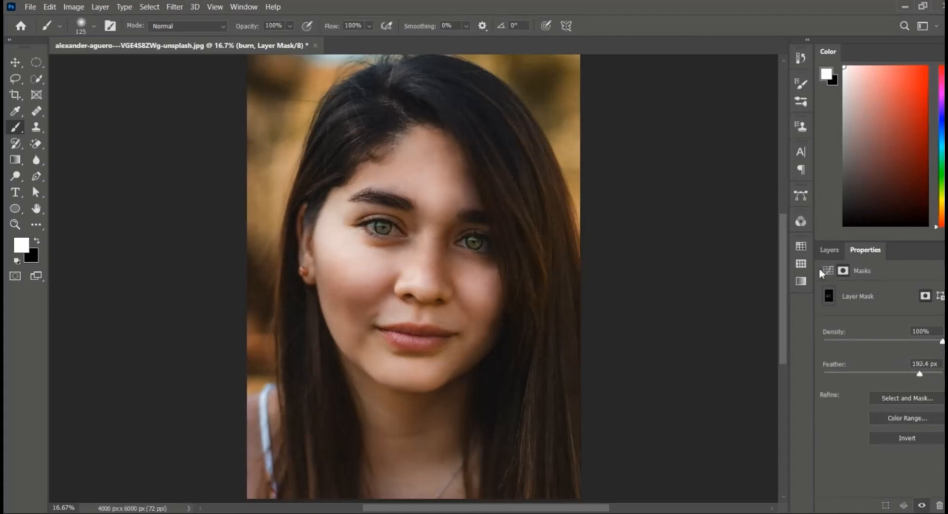
Step: Group the dodge and burn layers and name the group dodge & burn
{"action": "left_click", "coordinate": [830, 250]}
{"action": "left_click", "coordinate": [915, 360], "text": "shift"}
{"action": "key", "text": "ctrl+g"}
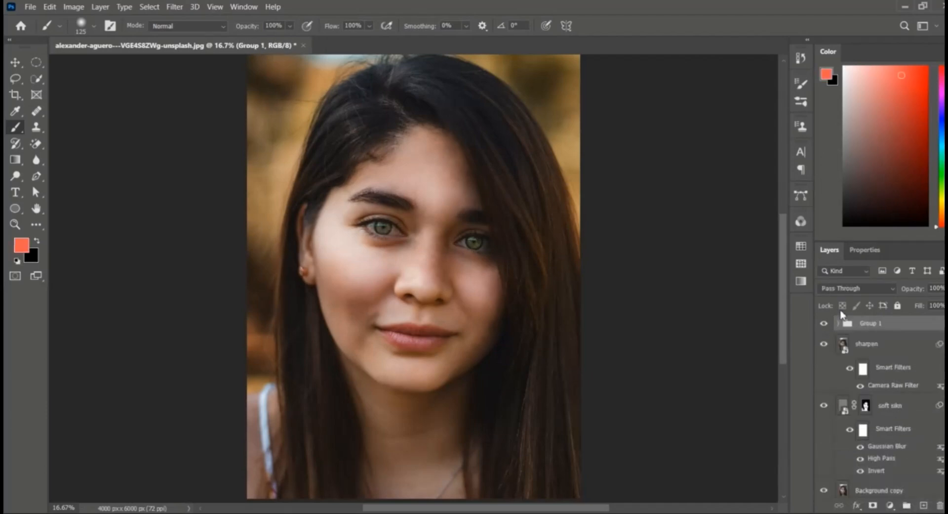
{"action": "double_click", "coordinate": [869, 323]}
{"action": "type", "text": "dodge & burn"}
{"action": "key", "text": "Return"}
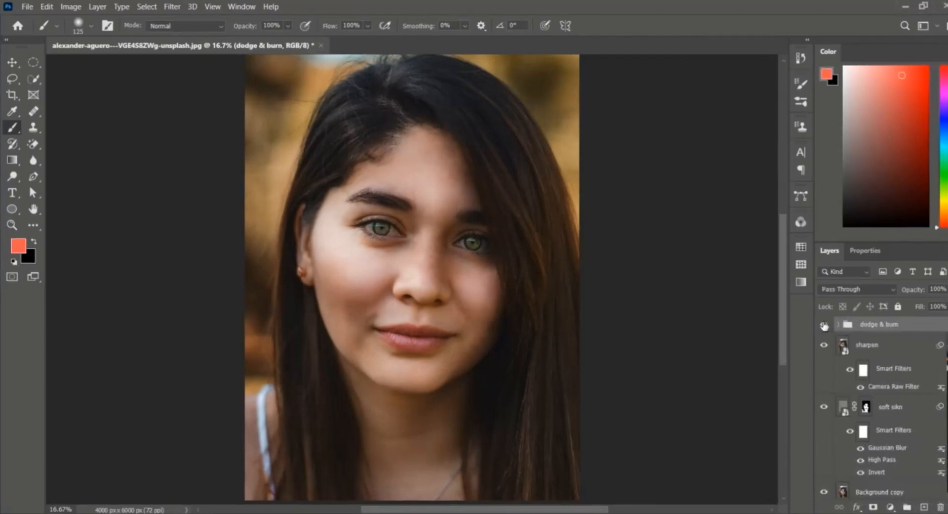
Step: Toggle the dodge & burn group's visibility to compare before and after
{"action": "left_click", "coordinate": [824, 324]}
{"action": "left_click", "coordinate": [824, 325]}
{"action": "left_click", "coordinate": [824, 324]}
{"action": "left_click", "coordinate": [824, 325]}
Step: Add a Solid Color fill layer in an orange-red shade
{"action": "left_click", "coordinate": [891, 506]}
{"action": "left_click", "coordinate": [832, 295]}
{"action": "left_click_drag", "start_coordinate": [625, 183], "coordinate": [637, 176]}
{"action": "left_click", "coordinate": [799, 170]}
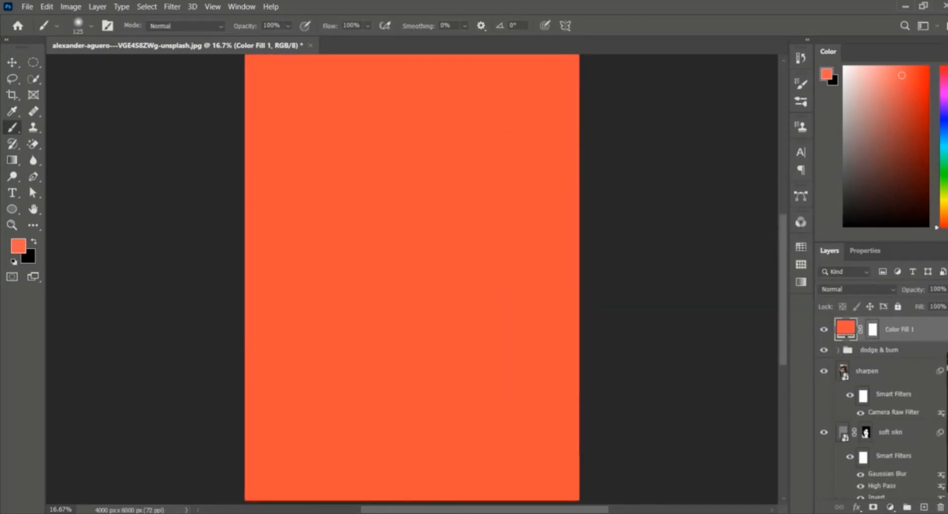
Step: Set the fill layer's opacity to 29% and its blend mode to Multiply
{"action": "left_click", "coordinate": [943, 289]}
{"action": "left_click_drag", "start_coordinate": [924, 304], "coordinate": [913, 303]}
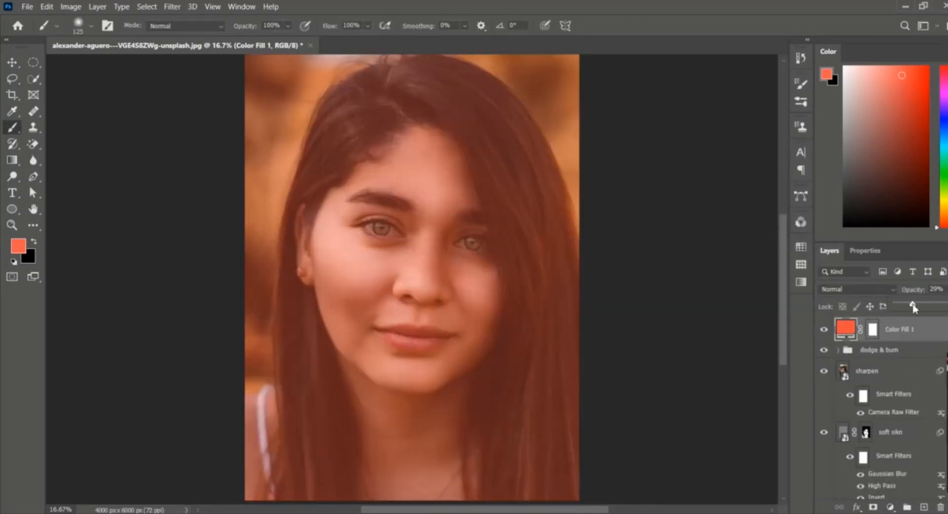
{"action": "left_click", "coordinate": [748, 321]}
{"action": "left_click", "coordinate": [511, 213]}
{"action": "left_click", "coordinate": [858, 289]}
{"action": "left_click", "coordinate": [840, 248]}
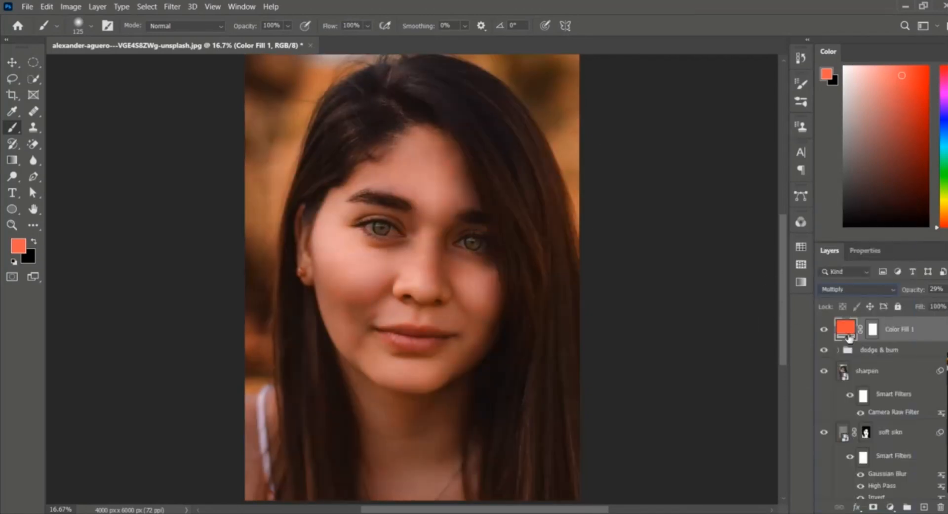
Step: Rename the fill layer as lipstik
{"action": "double_click", "coordinate": [904, 330]}
{"action": "key", "text": "BackSpace"}
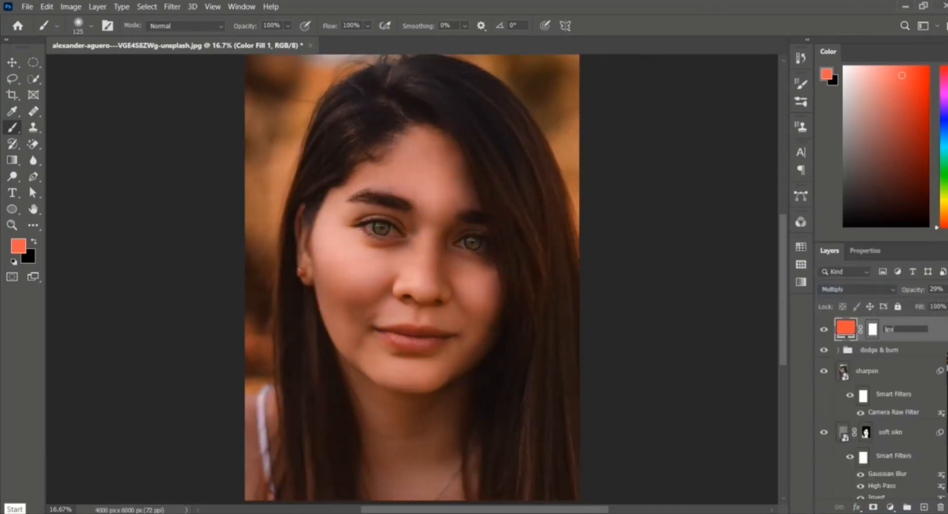
{"action": "type", "text": "lipstik"}
{"action": "key", "text": "Return"}
Step: Invert the lipstik mask to black and choose a Hard Round brush
{"action": "left_click", "coordinate": [872, 330]}
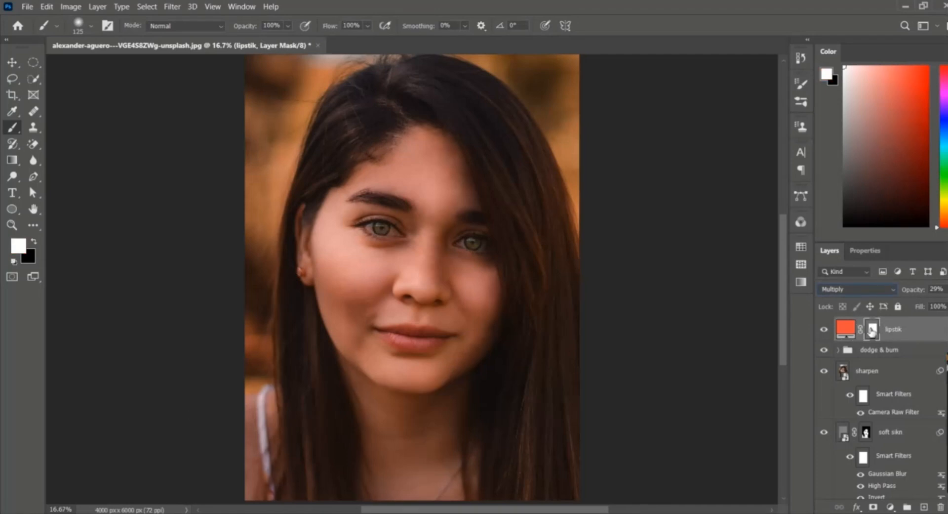
{"action": "key", "text": "ctrl+i"}
{"action": "left_click", "coordinate": [12, 127]}
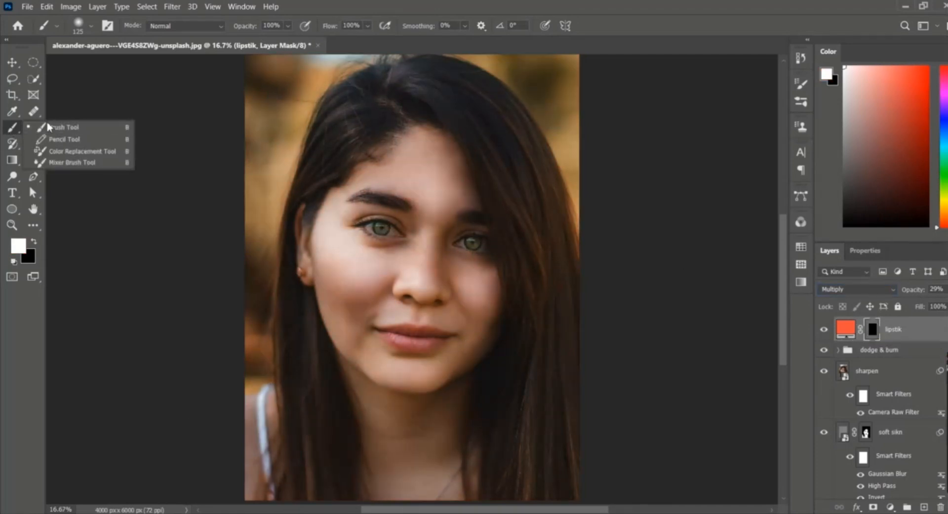
{"action": "left_click", "coordinate": [90, 25]}
{"action": "left_click", "coordinate": [87, 195]}
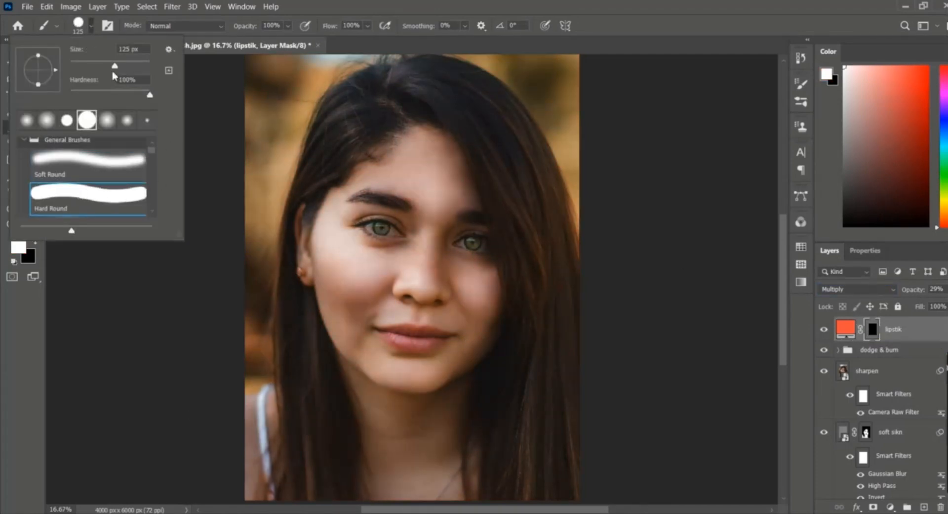
{"action": "left_click", "coordinate": [228, 187]}
Step: Zoom in on the lips and paint white on the lipstik mask over both lips
{"action": "key", "text": "ctrl+plus"}
{"action": "key", "text": "ctrl+plus"}
{"action": "key", "text": "ctrl+plus"}
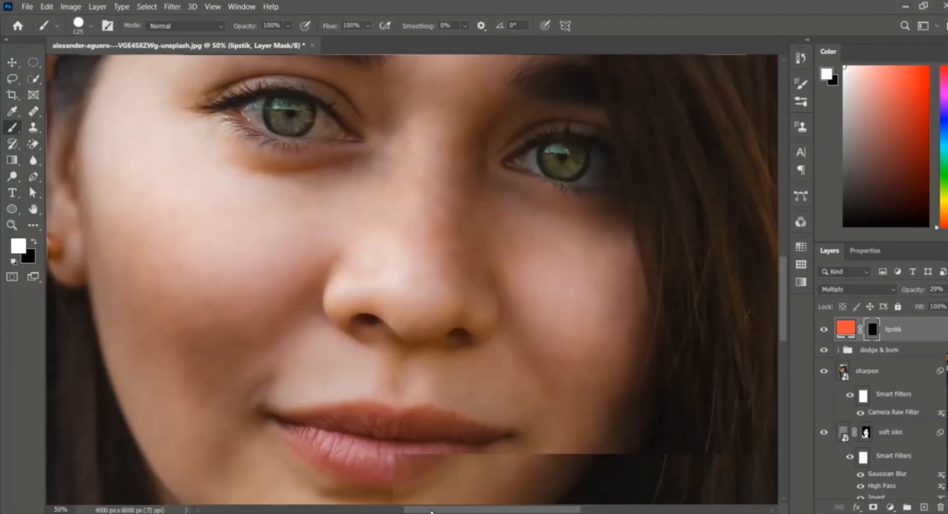
{"action": "left_click_drag", "start_coordinate": [363, 444], "coordinate": [369, 345]}
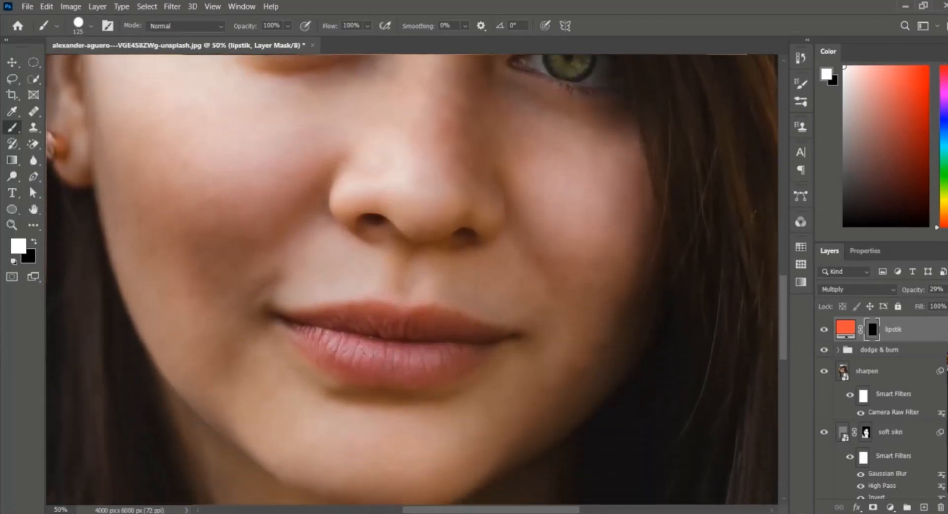
{"action": "scroll", "coordinate": [377, 357], "scroll_direction": "up", "scroll_amount": 2}
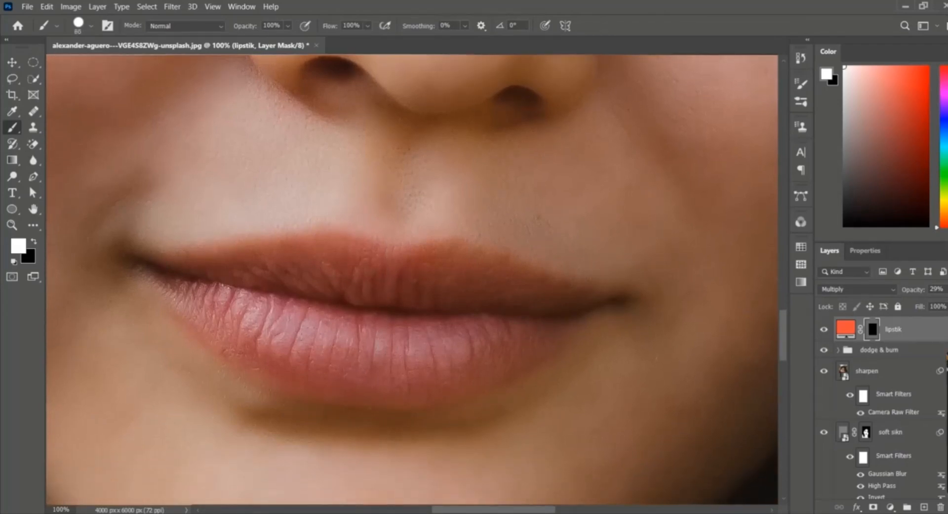
{"action": "mouse_move", "coordinate": [199, 299]}
{"action": "left_mouse_down"}
{"action": "mouse_move", "coordinate": [278, 347]}
{"action": "mouse_move", "coordinate": [229, 350]}
{"action": "mouse_move", "coordinate": [296, 376]}
{"action": "left_mouse_up"}
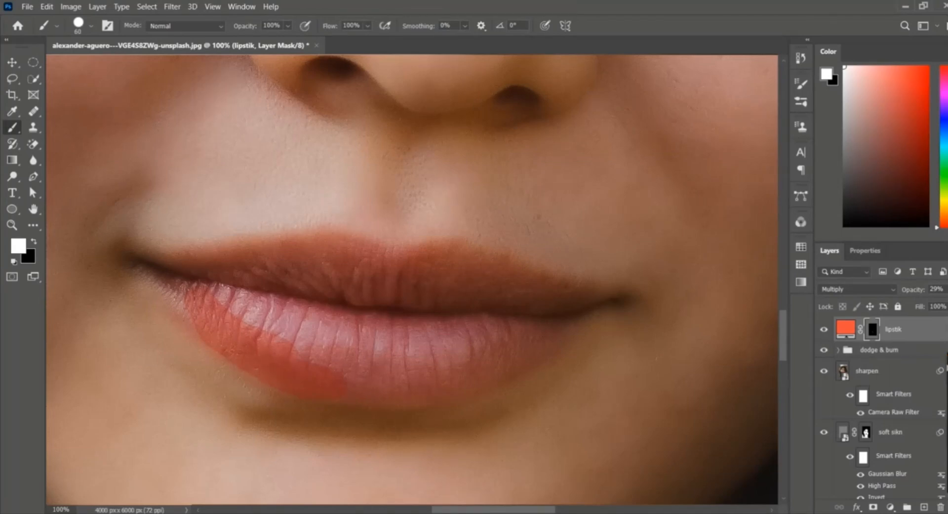
{"action": "mouse_move", "coordinate": [276, 346]}
{"action": "left_mouse_down"}
{"action": "mouse_move", "coordinate": [366, 375]}
{"action": "mouse_move", "coordinate": [257, 312]}
{"action": "mouse_move", "coordinate": [331, 379]}
{"action": "left_mouse_up"}
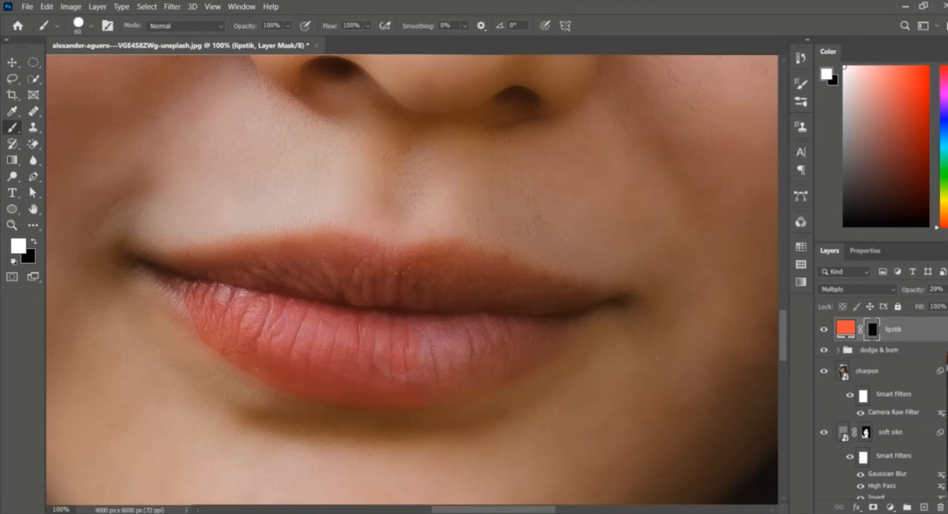
{"action": "mouse_move", "coordinate": [393, 258]}
{"action": "left_mouse_down"}
{"action": "mouse_move", "coordinate": [435, 246]}
{"action": "mouse_move", "coordinate": [460, 251]}
{"action": "left_mouse_up"}
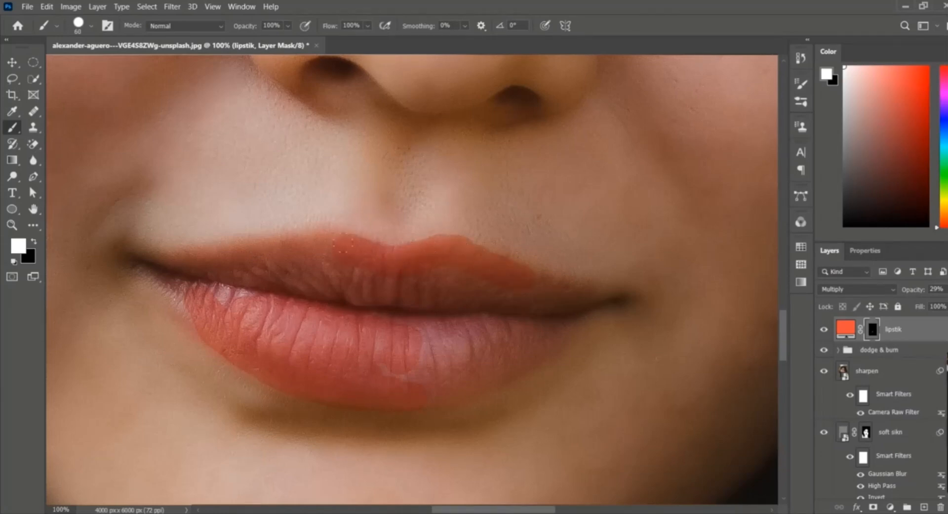
{"action": "left_click_drag", "start_coordinate": [343, 244], "coordinate": [269, 249]}
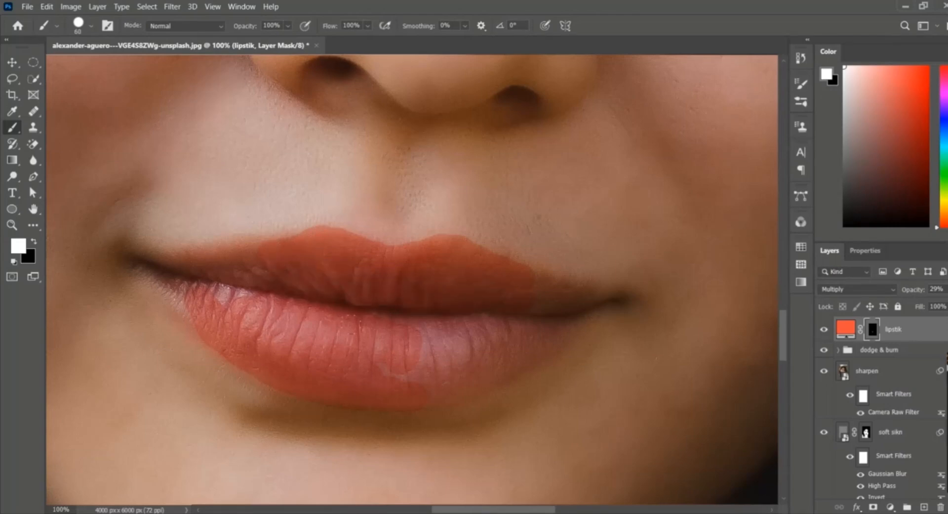
{"action": "mouse_move", "coordinate": [417, 328]}
{"action": "left_mouse_down"}
{"action": "mouse_move", "coordinate": [471, 336]}
{"action": "mouse_move", "coordinate": [445, 370]}
{"action": "left_mouse_up"}
{"action": "left_click_drag", "start_coordinate": [218, 301], "coordinate": [253, 291]}
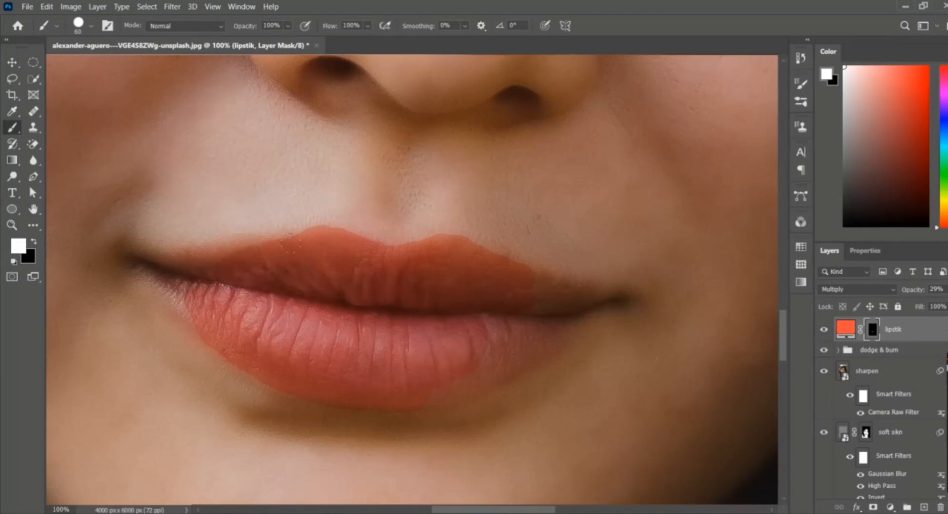
Step: Shrink the brush, zoom in further and refine the lipstick edge at the left mouth corner
{"action": "key", "text": "bracketleft"}
{"action": "key", "text": "ctrl+plus"}
{"action": "scroll", "coordinate": [412, 279], "scroll_direction": "left", "scroll_amount": 5}
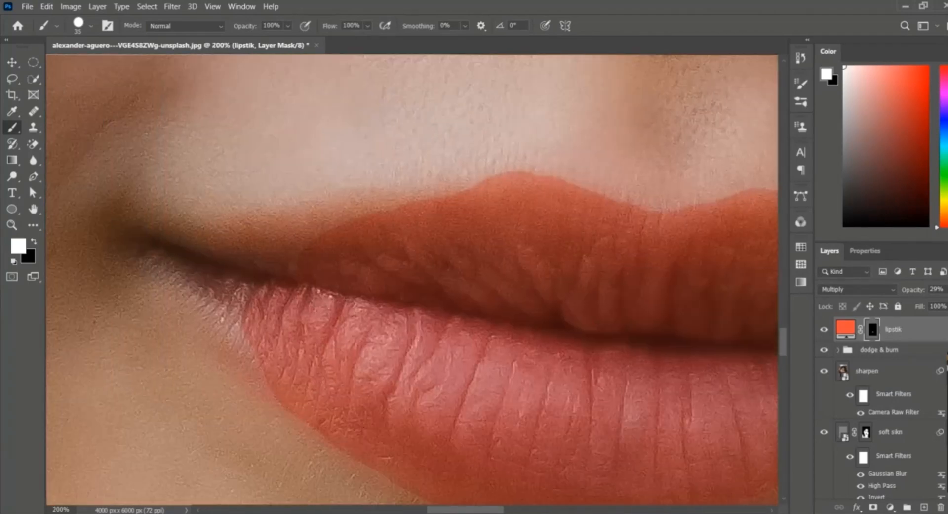
{"action": "left_click_drag", "start_coordinate": [442, 207], "coordinate": [280, 239]}
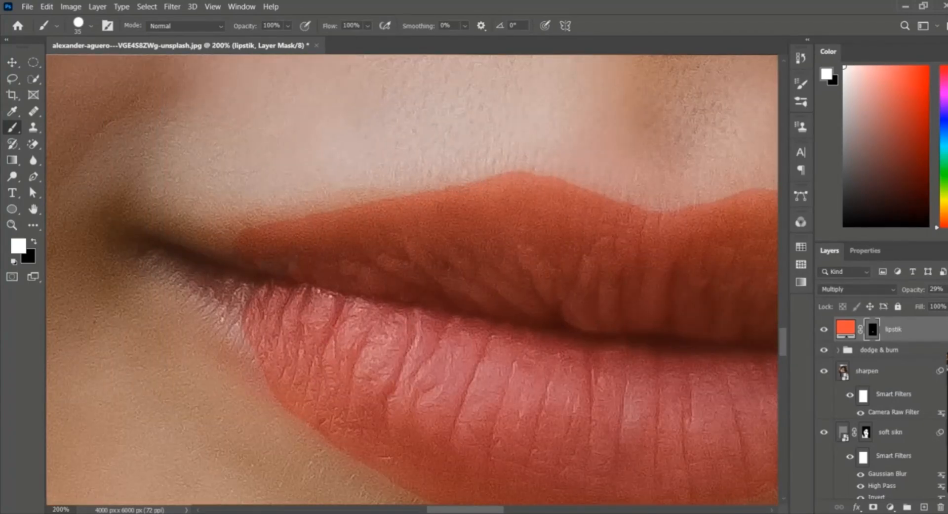
{"action": "mouse_move", "coordinate": [204, 292]}
{"action": "left_mouse_down"}
{"action": "mouse_move", "coordinate": [225, 312]}
{"action": "mouse_move", "coordinate": [237, 357]}
{"action": "mouse_move", "coordinate": [265, 390]}
{"action": "left_mouse_up"}
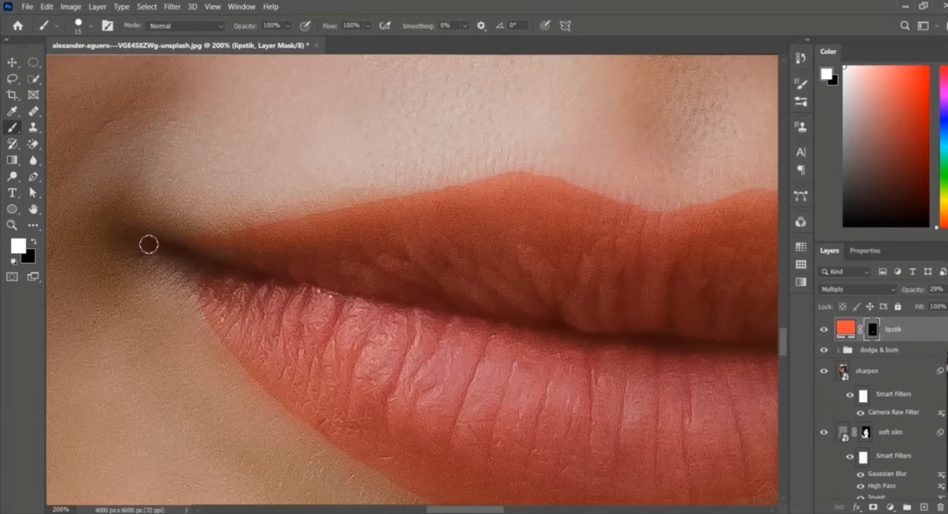
{"action": "mouse_move", "coordinate": [178, 271]}
{"action": "left_mouse_down"}
{"action": "mouse_move", "coordinate": [191, 289]}
{"action": "mouse_move", "coordinate": [175, 264]}
{"action": "mouse_move", "coordinate": [235, 258]}
{"action": "mouse_move", "coordinate": [199, 275]}
{"action": "left_mouse_up"}
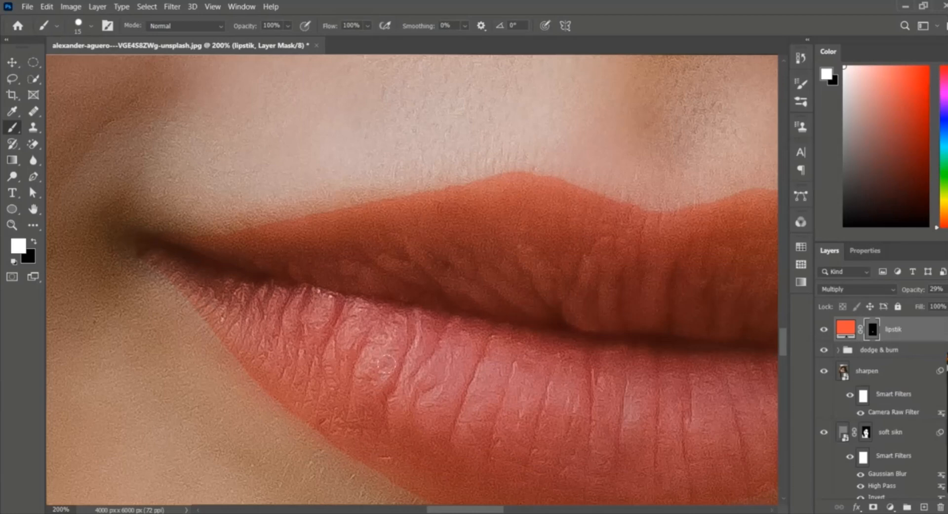
Step: Refine the lipstick mask along the right corner, lower lip edge and upper lip outline
{"action": "left_click_drag", "start_coordinate": [485, 510], "coordinate": [535, 509]}
{"action": "scroll", "coordinate": [612, 292], "scroll_direction": "down", "scroll_amount": 1}
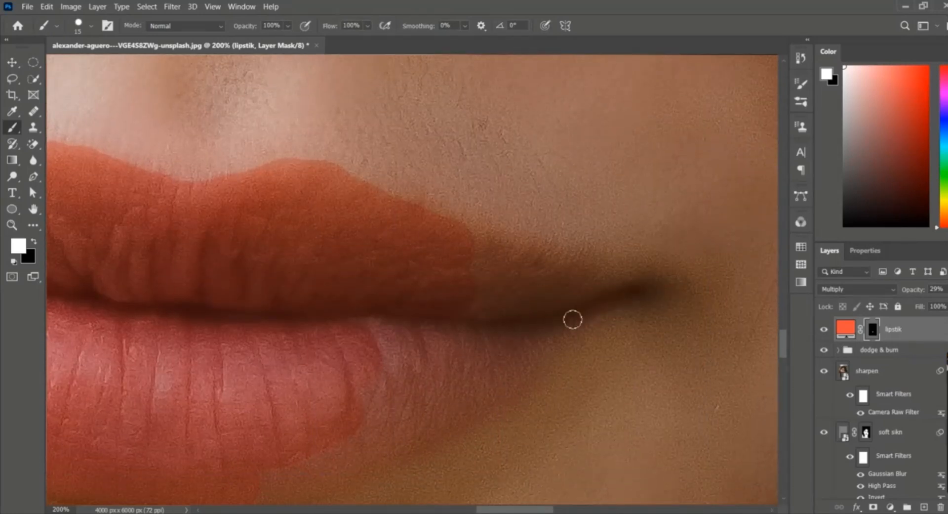
{"action": "mouse_move", "coordinate": [572, 317]}
{"action": "left_mouse_down"}
{"action": "mouse_move", "coordinate": [623, 301]}
{"action": "mouse_move", "coordinate": [576, 327]}
{"action": "mouse_move", "coordinate": [631, 286]}
{"action": "mouse_move", "coordinate": [473, 238]}
{"action": "mouse_move", "coordinate": [527, 256]}
{"action": "mouse_move", "coordinate": [523, 282]}
{"action": "left_mouse_up"}
{"action": "mouse_move", "coordinate": [535, 359]}
{"action": "left_mouse_down"}
{"action": "mouse_move", "coordinate": [508, 378]}
{"action": "mouse_move", "coordinate": [527, 367]}
{"action": "mouse_move", "coordinate": [515, 383]}
{"action": "mouse_move", "coordinate": [535, 380]}
{"action": "mouse_move", "coordinate": [550, 360]}
{"action": "mouse_move", "coordinate": [504, 364]}
{"action": "left_mouse_up"}
{"action": "scroll", "coordinate": [504, 364], "scroll_direction": "down", "scroll_amount": 3}
{"action": "left_click_drag", "start_coordinate": [251, 413], "coordinate": [297, 402]}
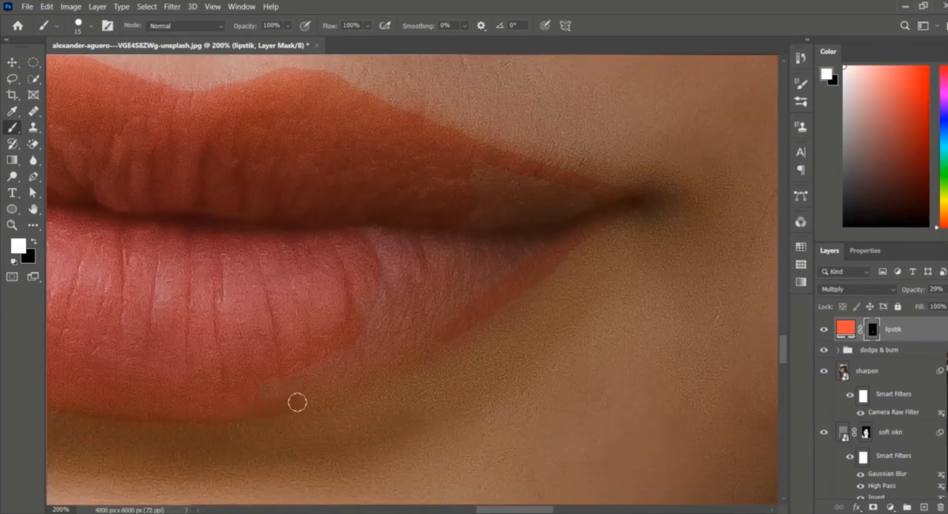
{"action": "mouse_move", "coordinate": [448, 338]}
{"action": "left_mouse_down"}
{"action": "mouse_move", "coordinate": [384, 371]}
{"action": "mouse_move", "coordinate": [402, 377]}
{"action": "left_mouse_up"}
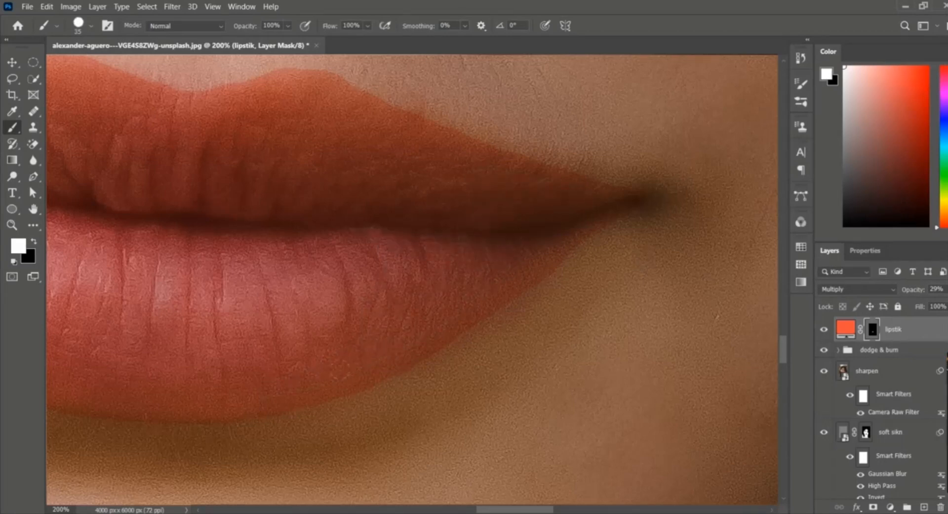
{"action": "scroll", "coordinate": [443, 311], "scroll_direction": "down", "scroll_amount": 2}
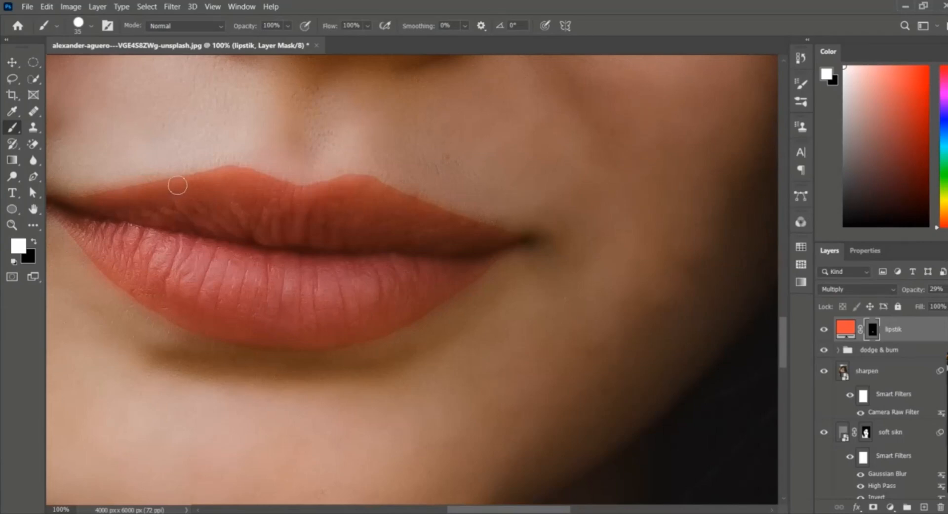
{"action": "left_click_drag", "start_coordinate": [178, 185], "coordinate": [70, 206]}
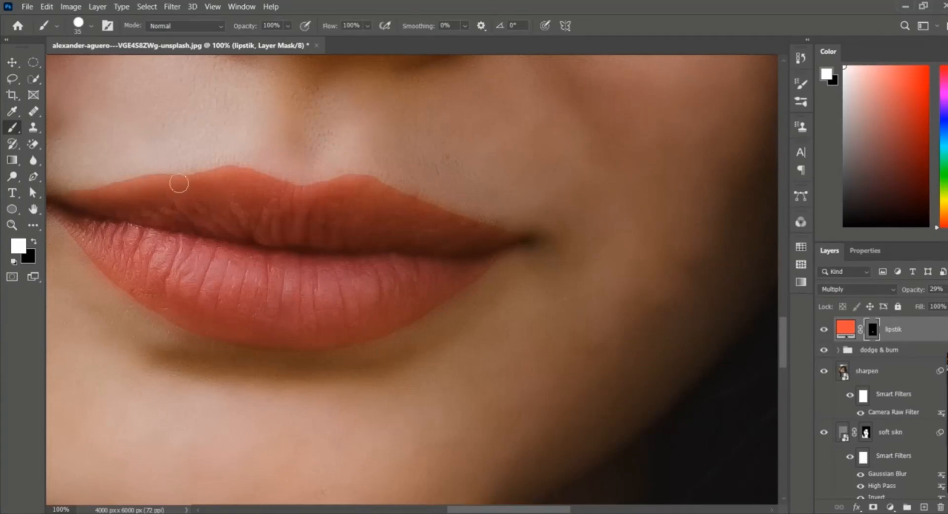
Step: Move the lipstik fill layer back above the sharpen layer in the layer stack
{"action": "scroll", "coordinate": [197, 171], "scroll_direction": "down", "scroll_amount": 3}
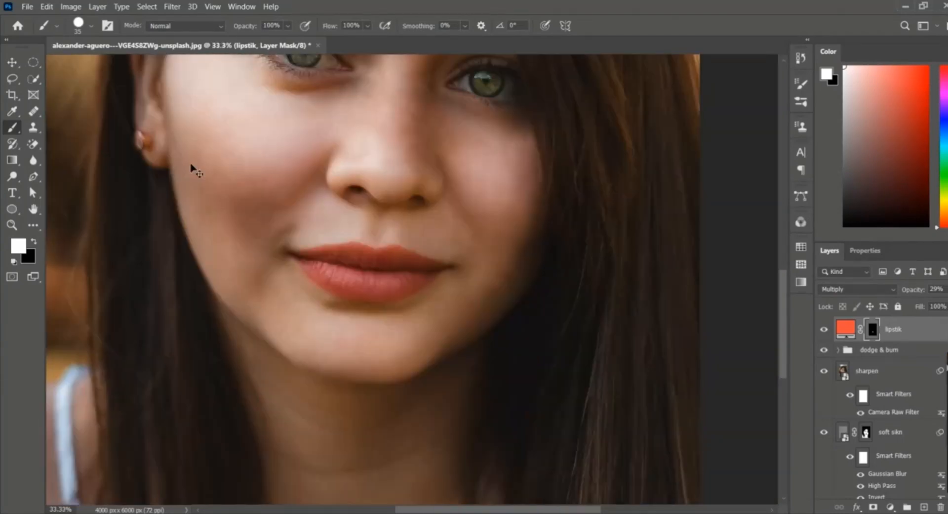
{"action": "scroll", "coordinate": [313, 255], "scroll_direction": "down", "scroll_amount": 1}
{"action": "scroll", "coordinate": [313, 256], "scroll_direction": "up", "scroll_amount": 4}
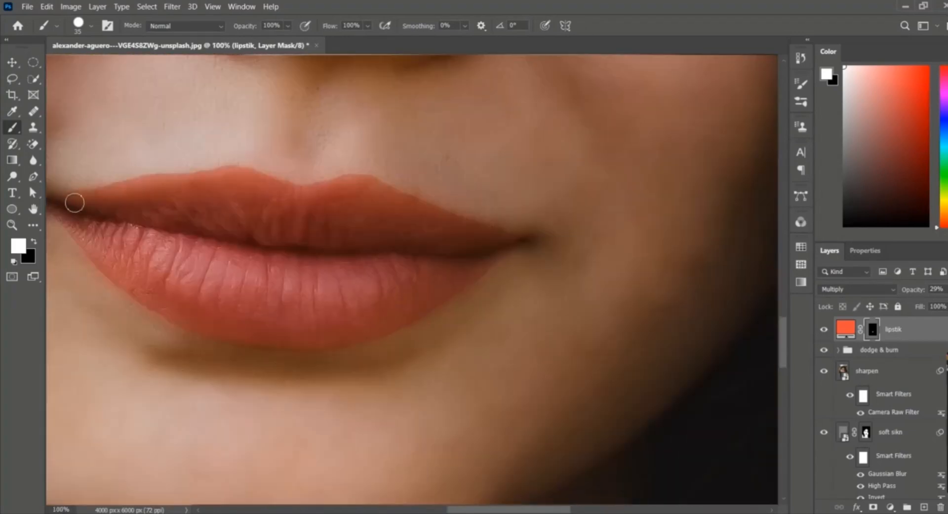
{"action": "left_click_drag", "start_coordinate": [74, 203], "coordinate": [278, 198]}
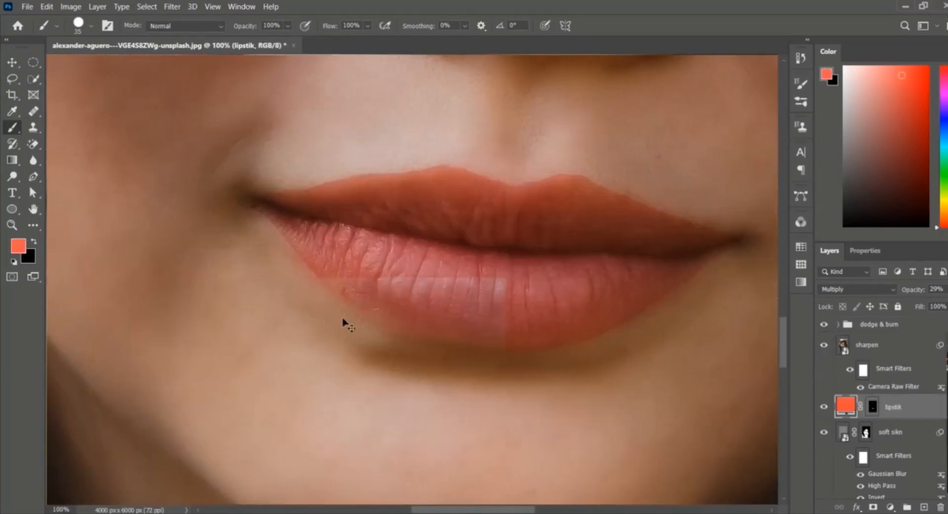
{"action": "left_click_drag", "start_coordinate": [893, 410], "coordinate": [885, 343]}
{"action": "left_click", "coordinate": [12, 62]}
{"action": "key", "text": "ctrl+z"}
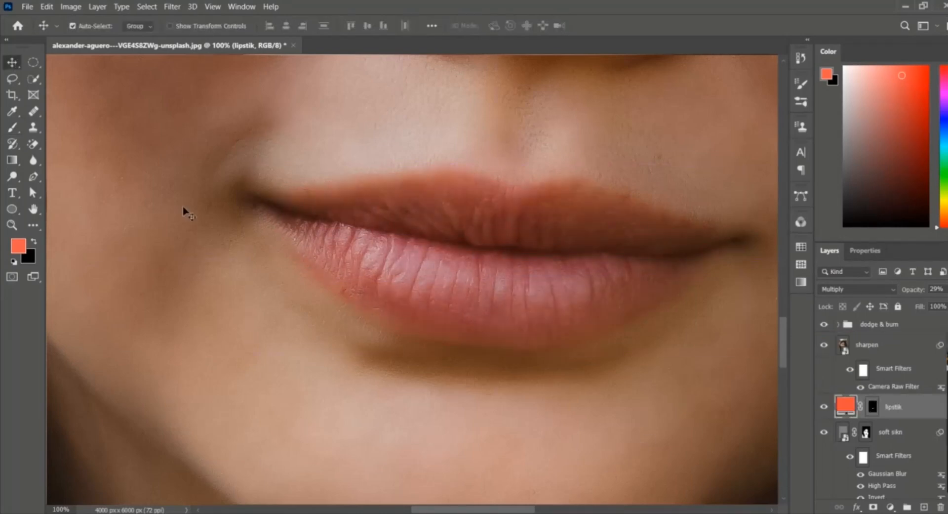
{"action": "key", "text": "ctrl+shift+z"}
Step: Zoom out to the full portrait and set the lipstik layer's blend mode to Soft Light
{"action": "key", "text": "ctrl+minus"}
{"action": "key", "text": "ctrl+minus"}
{"action": "key", "text": "ctrl+minus"}
{"action": "key", "text": "ctrl+minus"}
{"action": "key", "text": "ctrl+minus"}
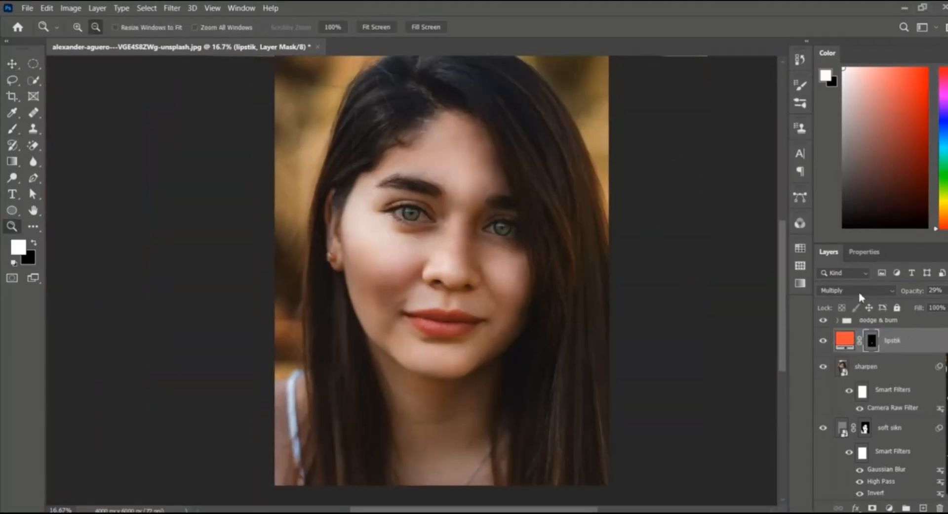
{"action": "left_click", "coordinate": [860, 291]}
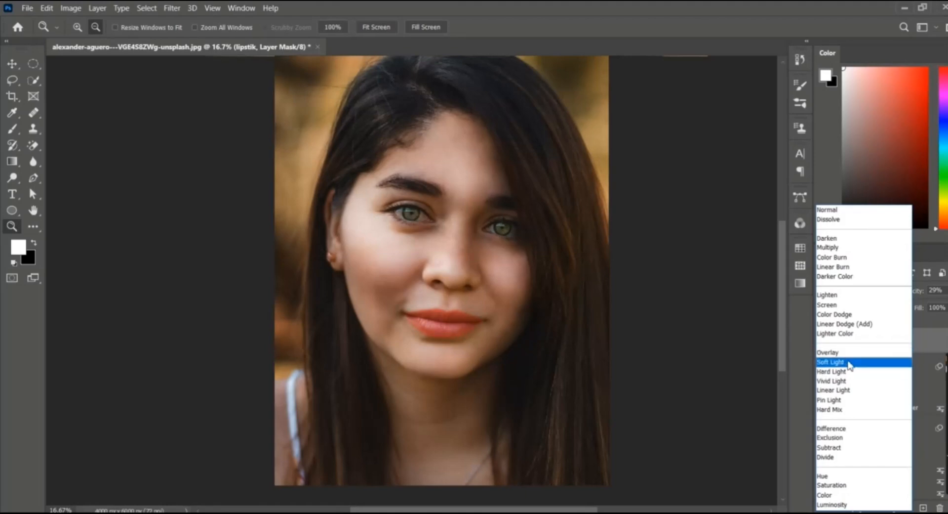
{"action": "left_click", "coordinate": [849, 364]}
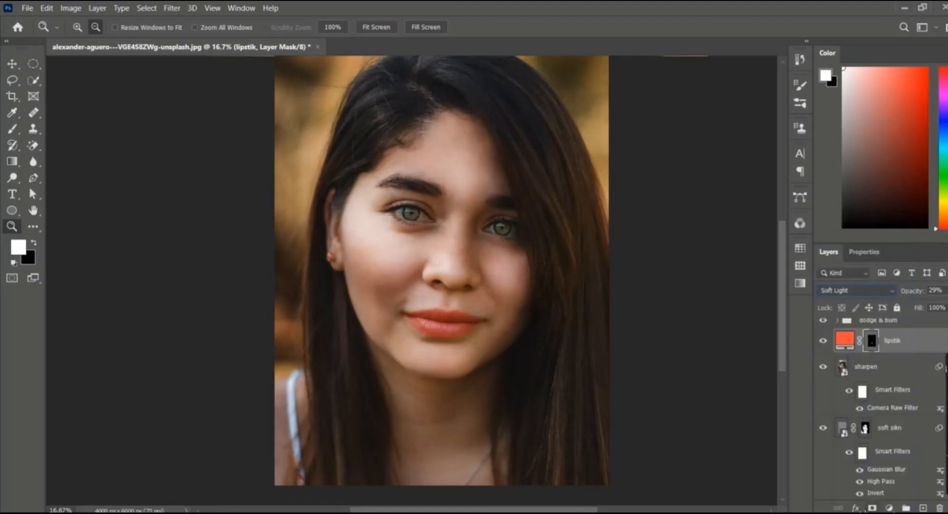
Step: Open the lipstik layer's blending options and split and adjust the Blend If Underlying Layer sliders to blend the colour
{"action": "left_click", "coordinate": [856, 508]}
{"action": "left_click", "coordinate": [874, 390]}
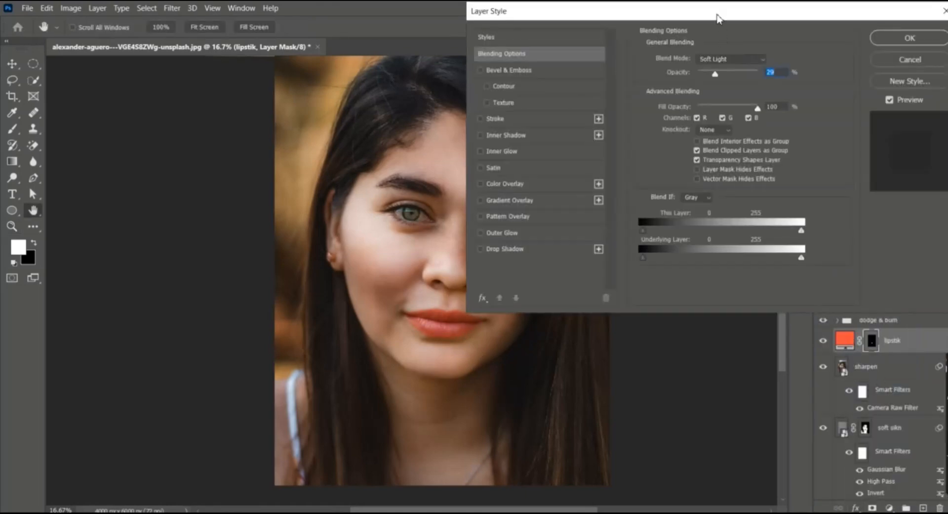
{"action": "left_click_drag", "start_coordinate": [745, 20], "coordinate": [773, 27]}
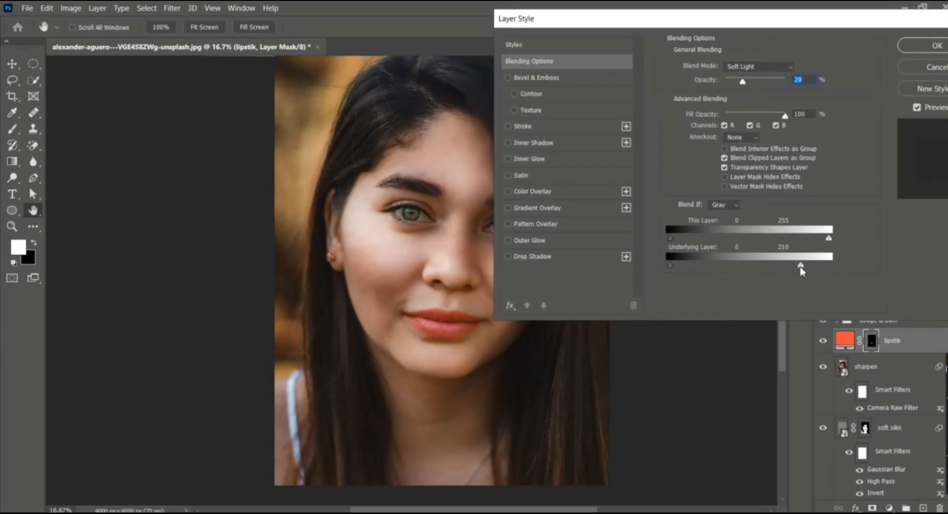
{"action": "left_click_drag", "start_coordinate": [800, 266], "coordinate": [795, 267]}
{"action": "left_click_drag", "start_coordinate": [769, 268], "coordinate": [761, 270]}
{"action": "left_click_drag", "start_coordinate": [671, 268], "coordinate": [694, 270]}
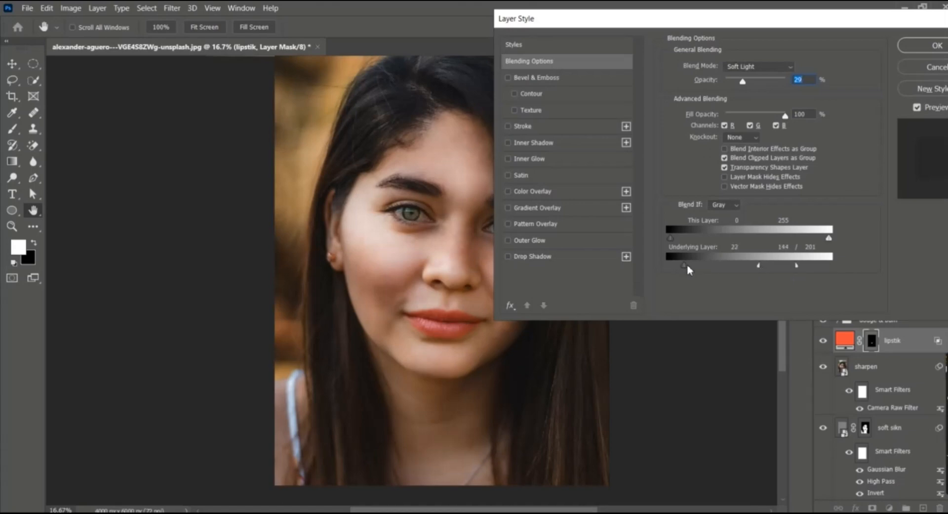
{"action": "left_click_drag", "start_coordinate": [686, 266], "coordinate": [711, 268]}
{"action": "left_click_drag", "start_coordinate": [759, 266], "coordinate": [749, 266]}
{"action": "left_click_drag", "start_coordinate": [733, 269], "coordinate": [729, 267]}
{"action": "left_click", "coordinate": [926, 46]}
Step: Change the lipstik fill colour to the red d70101
{"action": "double_click", "coordinate": [844, 339]}
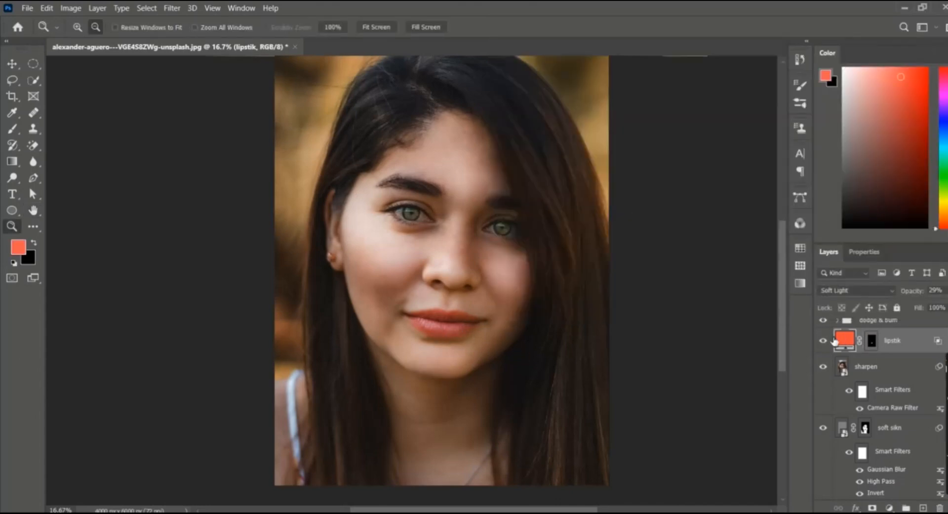
{"action": "mouse_move", "coordinate": [648, 185]}
{"action": "left_mouse_down"}
{"action": "mouse_move", "coordinate": [676, 188]}
{"action": "mouse_move", "coordinate": [672, 243]}
{"action": "mouse_move", "coordinate": [676, 203]}
{"action": "left_mouse_up"}
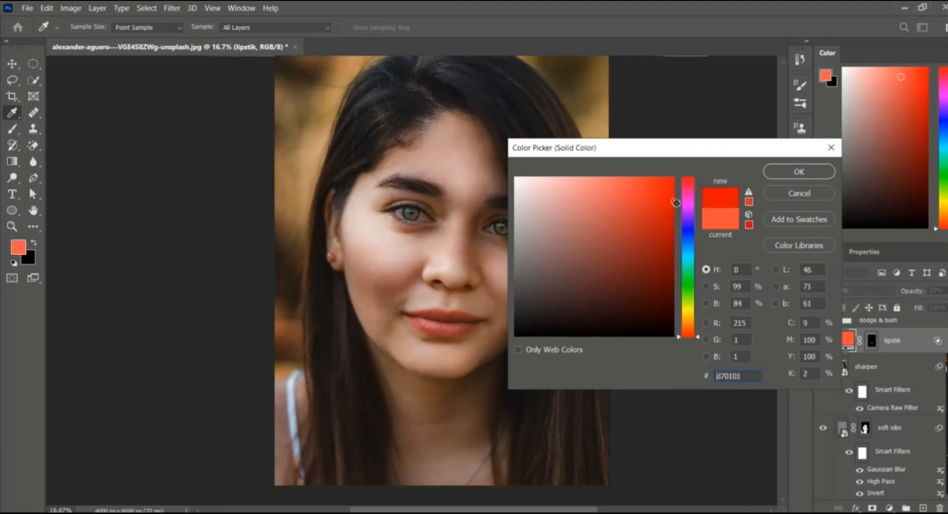
{"action": "left_click", "coordinate": [787, 172]}
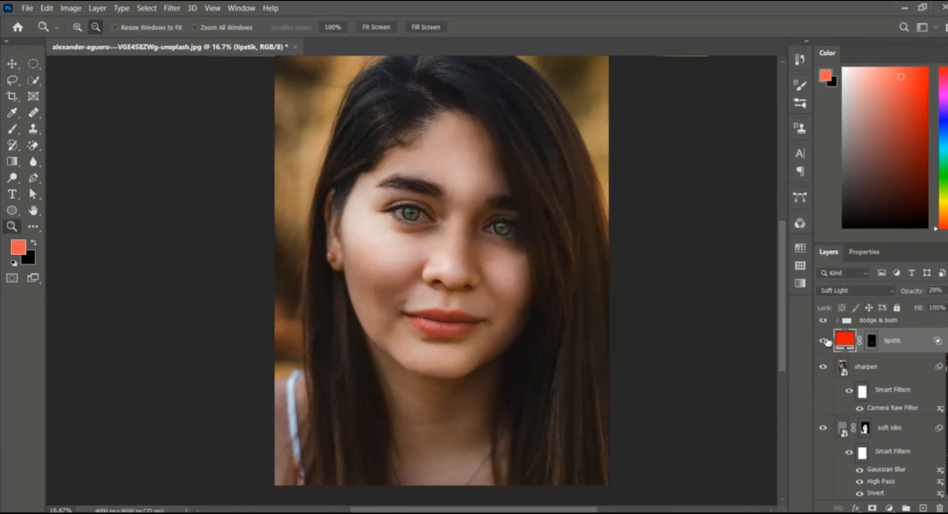
Step: Group all retouching layers above Background, including the dodge & burn folder, into one nested group
{"action": "scroll", "coordinate": [828, 341], "scroll_direction": "up", "scroll_amount": 1}
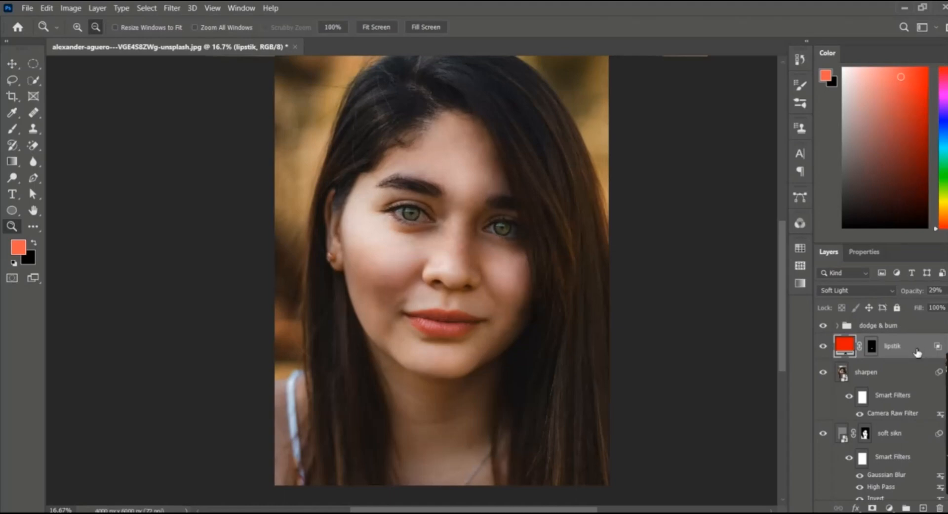
{"action": "left_click", "coordinate": [907, 379], "text": "ctrl"}
{"action": "left_click", "coordinate": [910, 435], "text": "ctrl"}
{"action": "scroll", "coordinate": [911, 434], "scroll_direction": "down", "scroll_amount": 3}
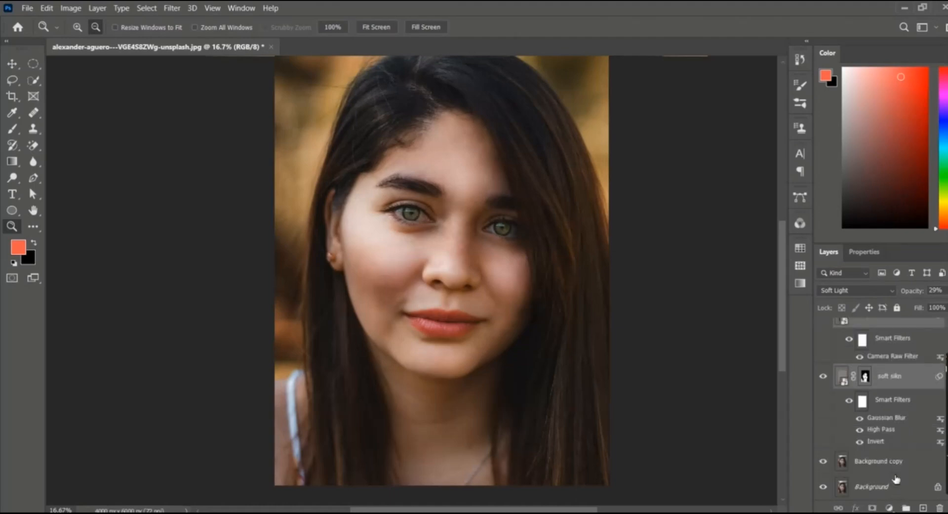
{"action": "left_click", "coordinate": [896, 467], "text": "ctrl"}
{"action": "key", "text": "ctrl+g"}
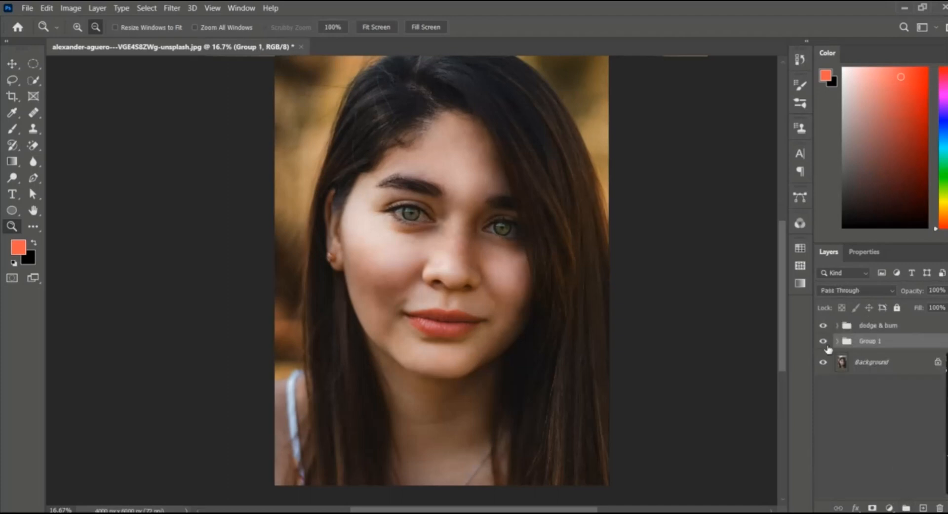
{"action": "left_click", "coordinate": [872, 325], "text": "ctrl"}
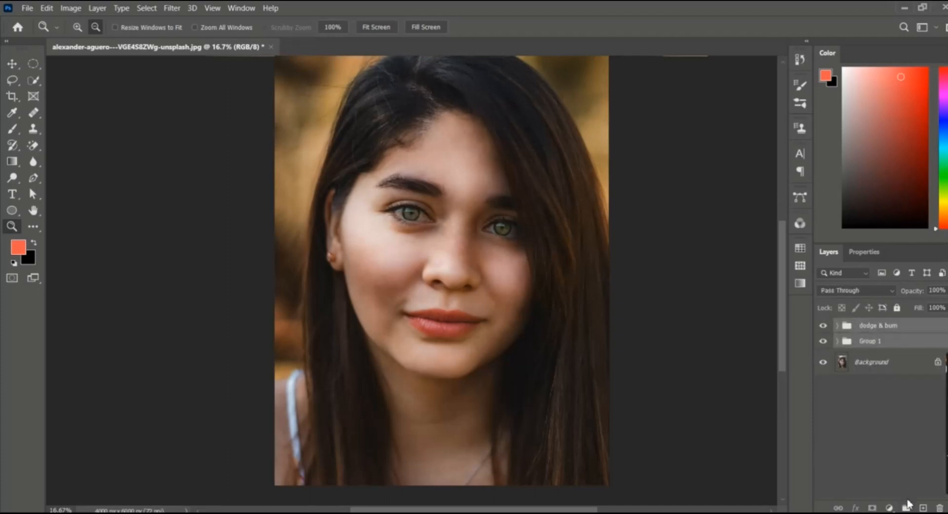
{"action": "left_click", "coordinate": [907, 506]}
Step: Toggle the retouching group's visibility to compare the portrait before and after retouching
{"action": "left_click", "coordinate": [823, 326]}
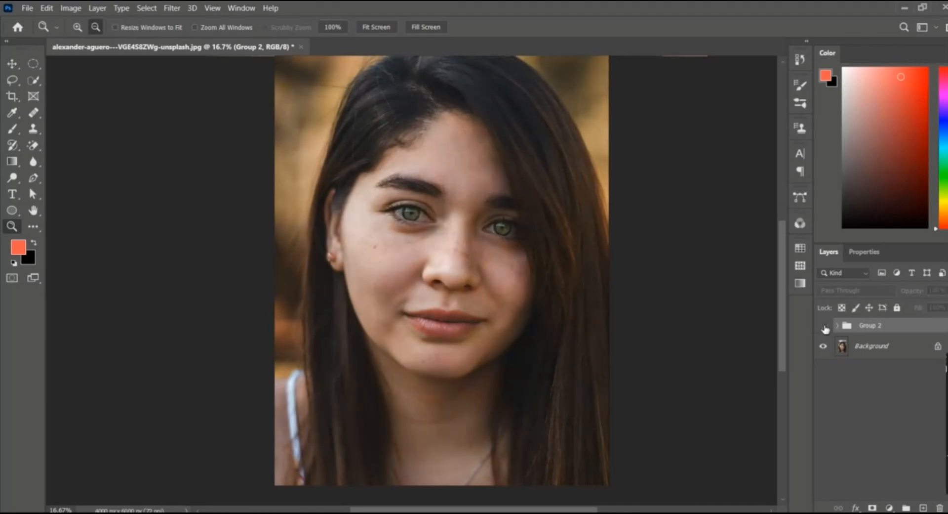
{"action": "left_click", "coordinate": [823, 325]}
{"action": "scroll", "coordinate": [568, 250], "scroll_direction": "up", "scroll_amount": 1}
{"action": "left_click", "coordinate": [822, 327]}
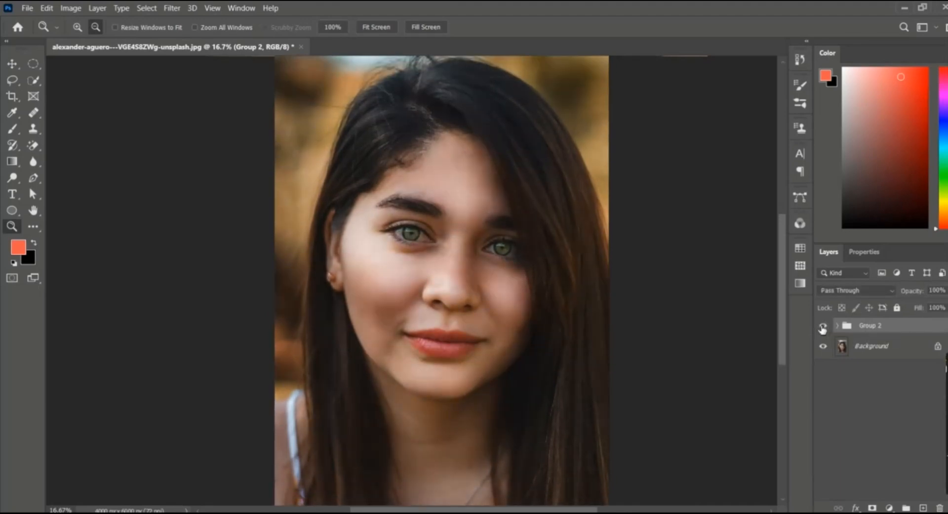
{"action": "left_click", "coordinate": [823, 326]}
{"action": "left_click", "coordinate": [823, 326]}
{"action": "left_click", "coordinate": [823, 326]}
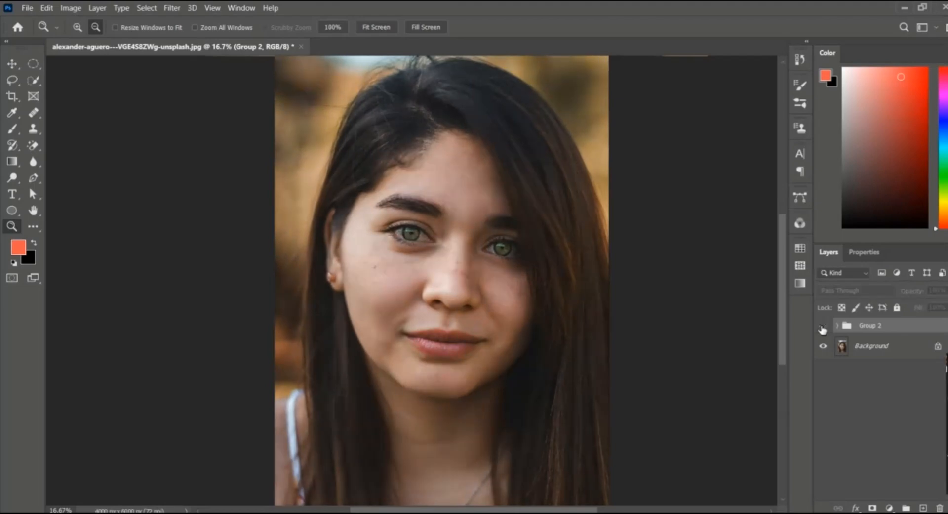
{"action": "left_click", "coordinate": [823, 326]}
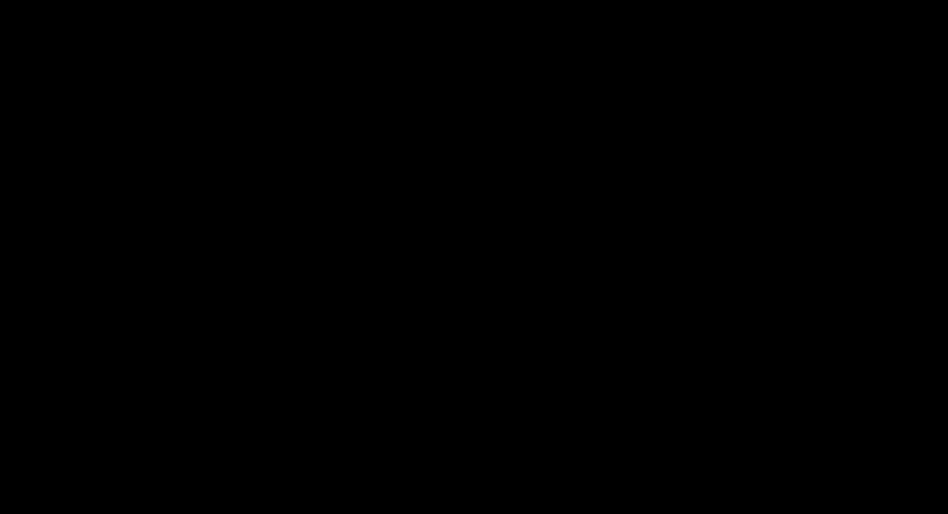